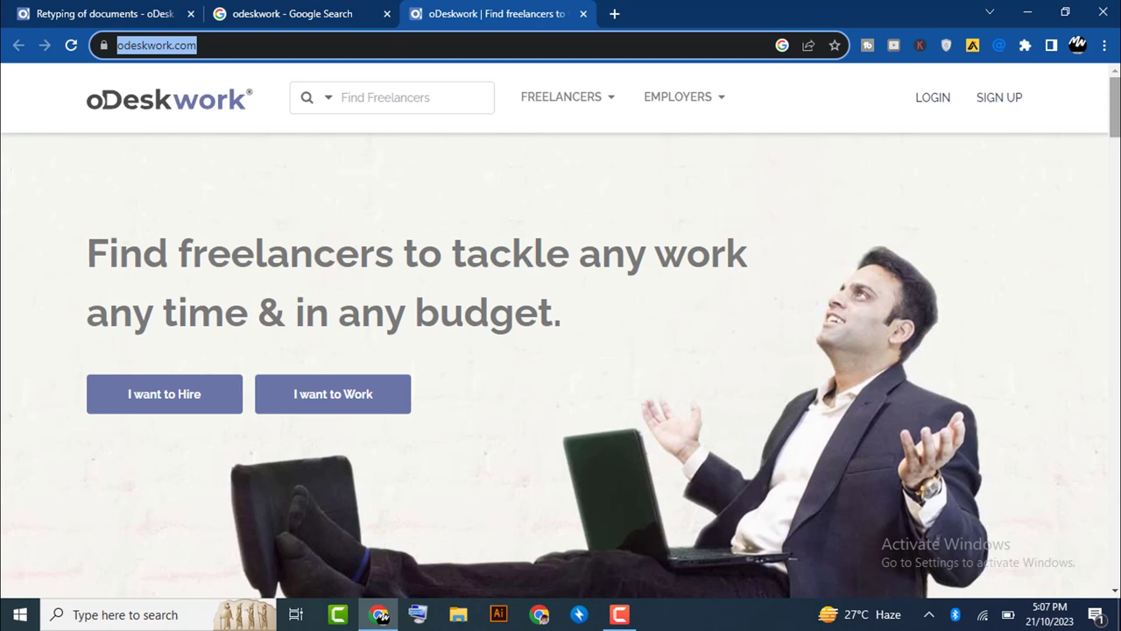
scroll(561, 365, down, 5)
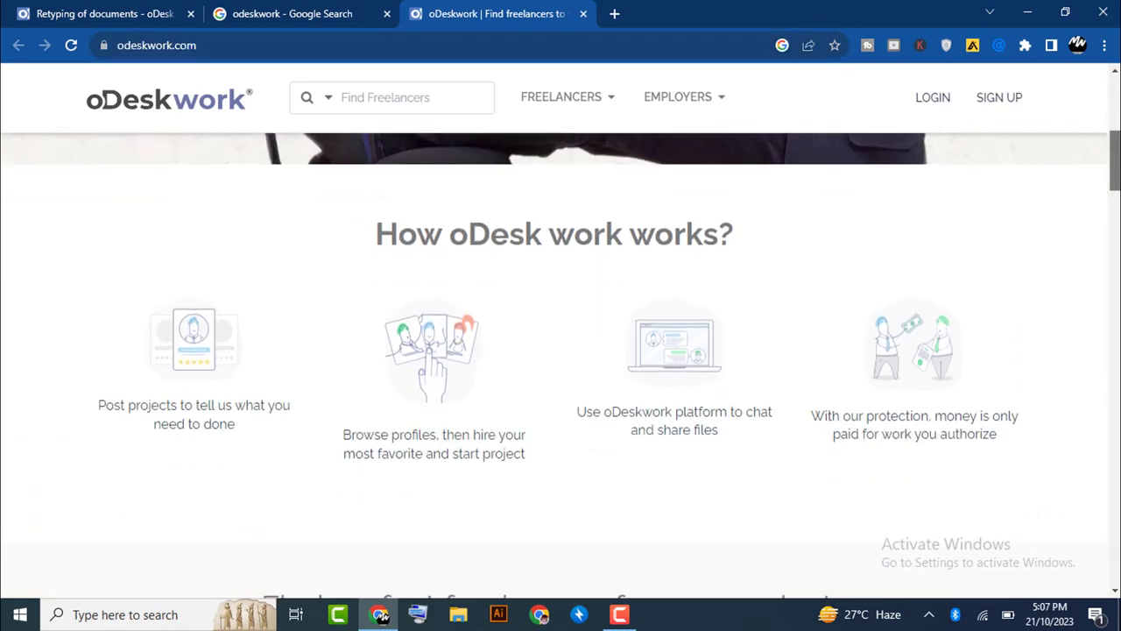
scroll(560, 366, down, 5)
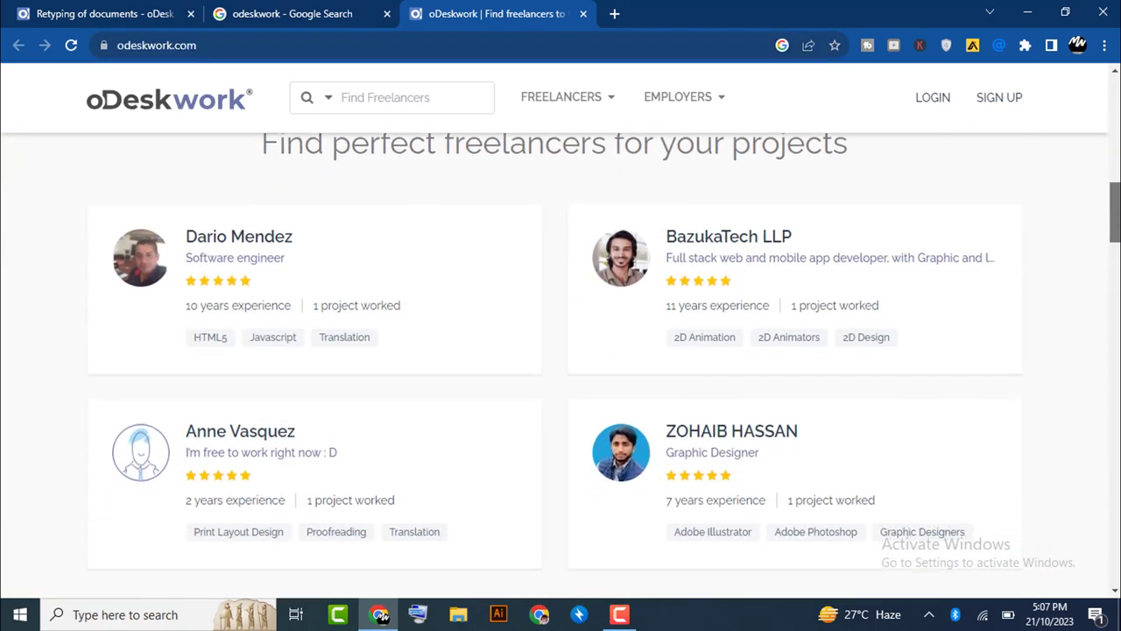
scroll(561, 365, down, 3)
scroll(561, 365, down, 6)
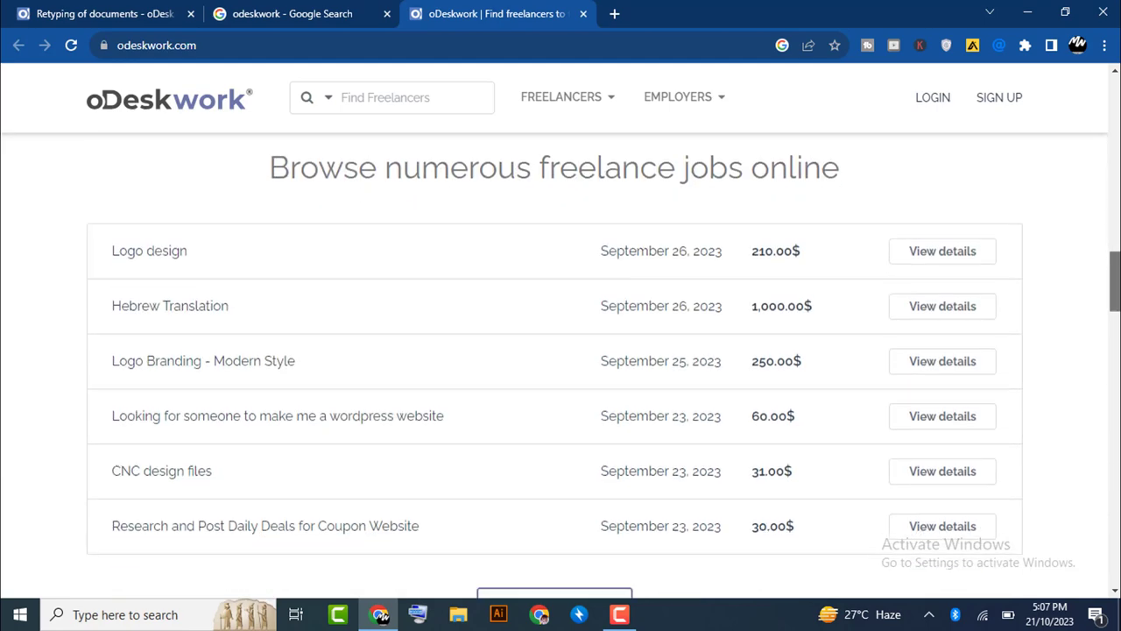
scroll(1117, 299, up, 2)
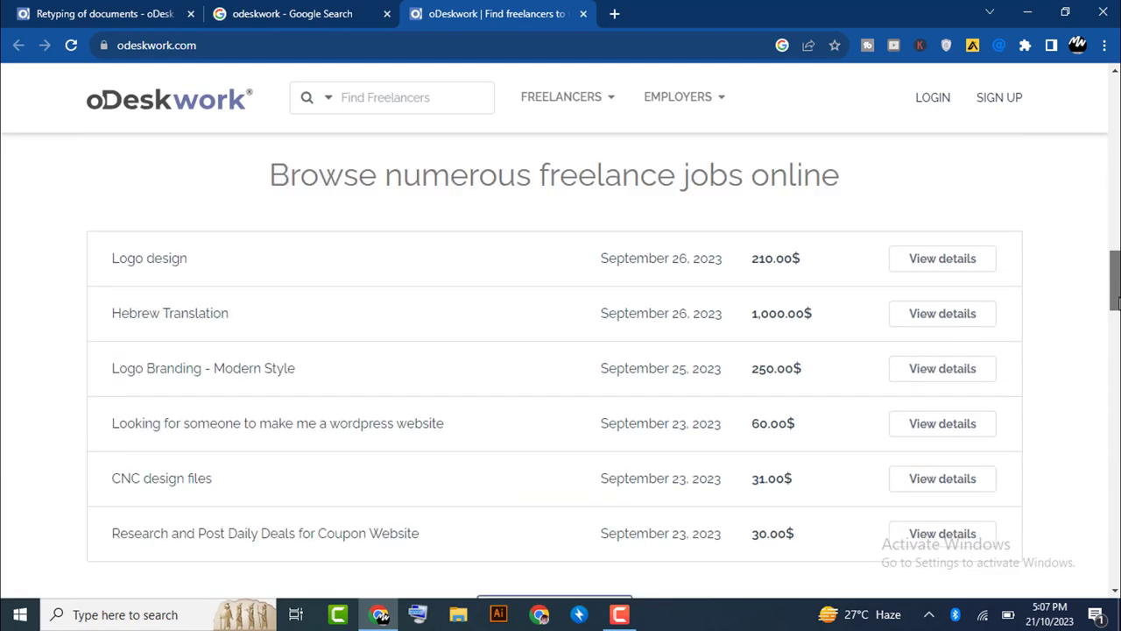
drag(1116, 300, 1117, 105)
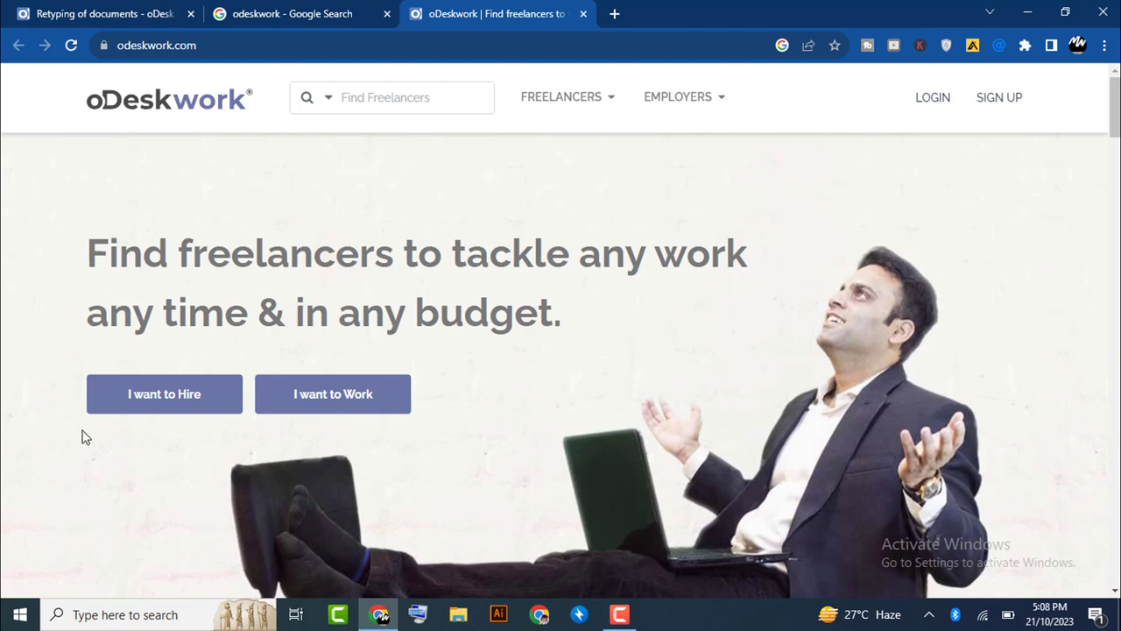
- Choose 'I want to Work', autofill the first name, last name and e-mail, and enter a username
click(325, 400)
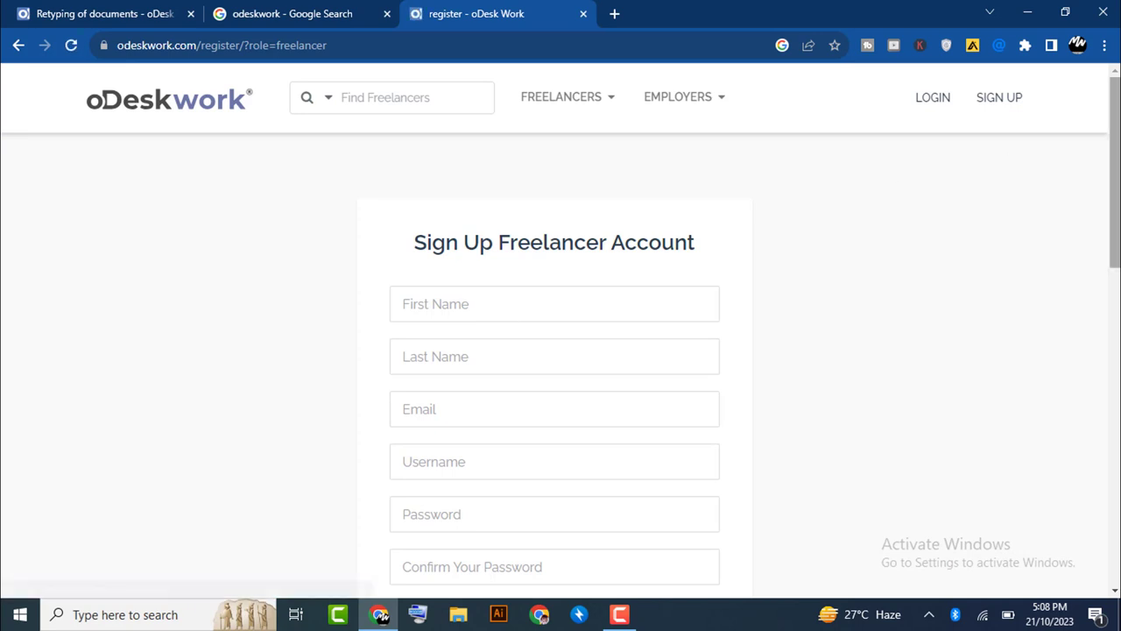
scroll(746, 247, down, 1)
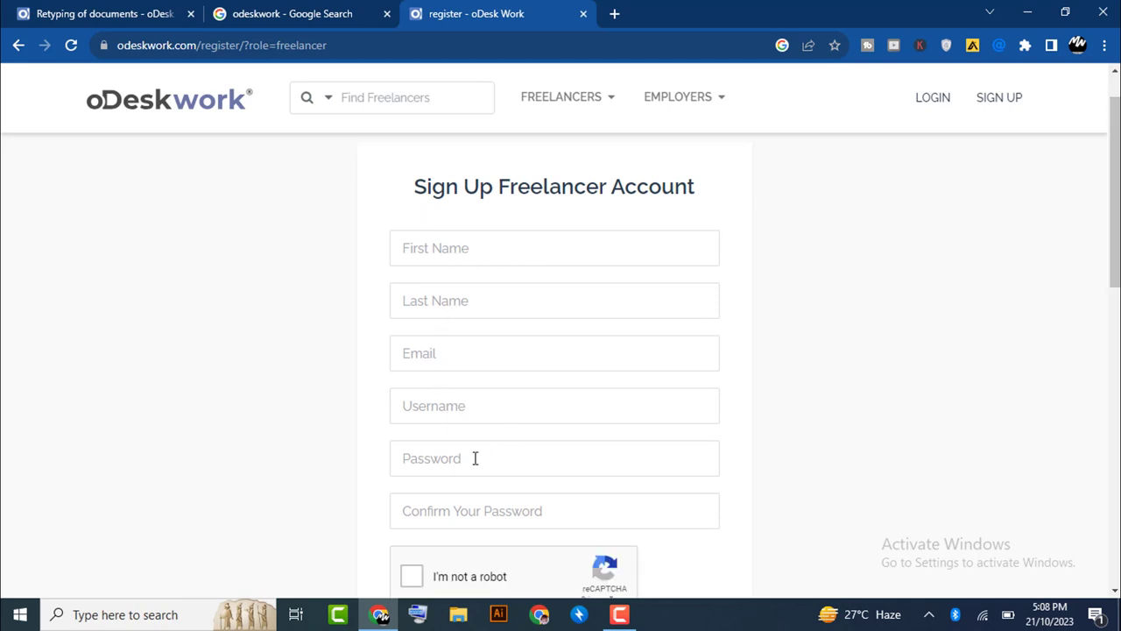
click(458, 256)
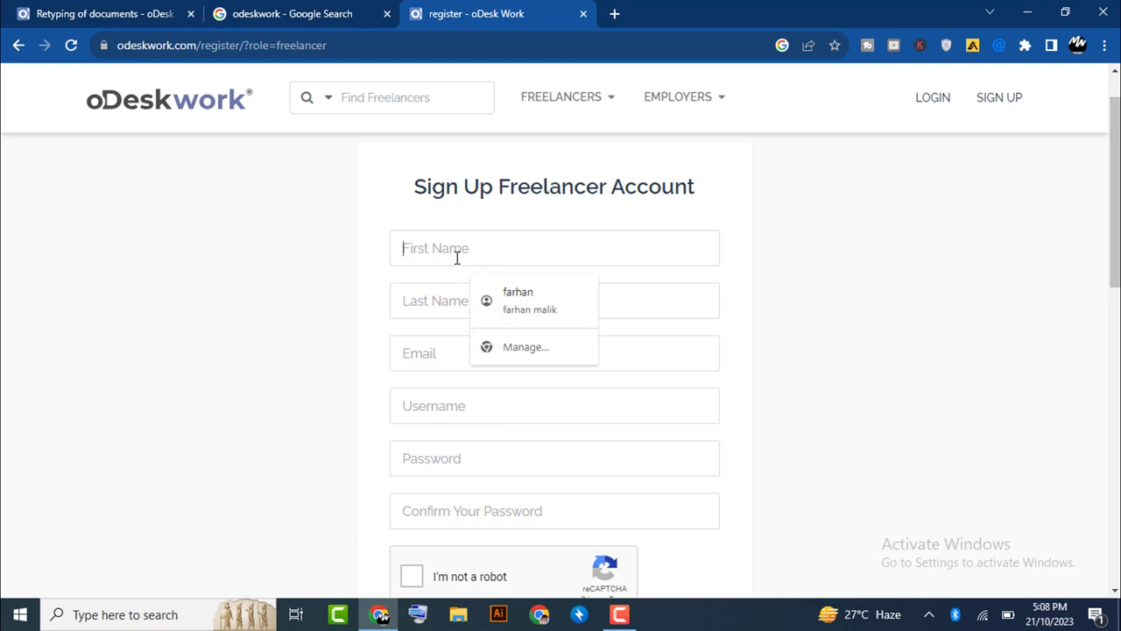
click(511, 294)
click(425, 353)
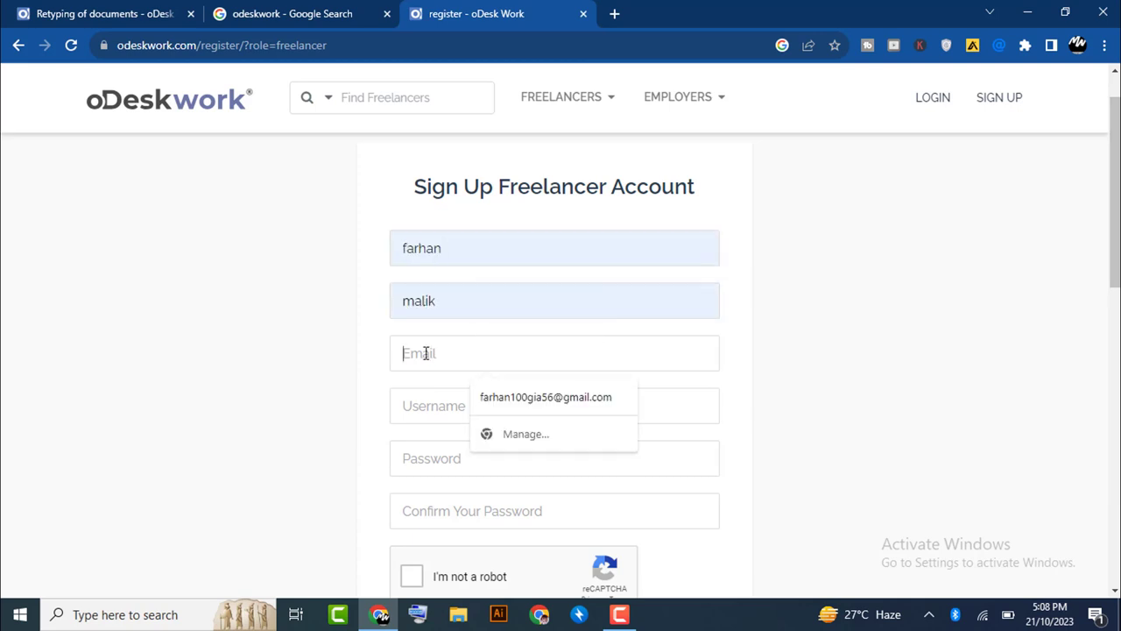
click(518, 396)
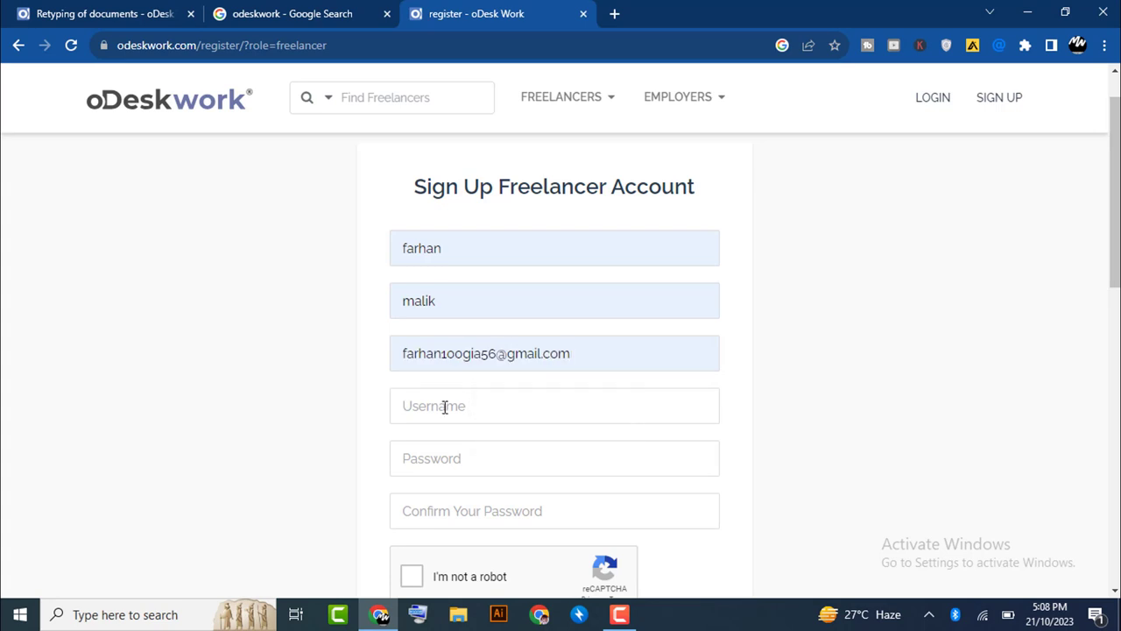
text(mrmalik)
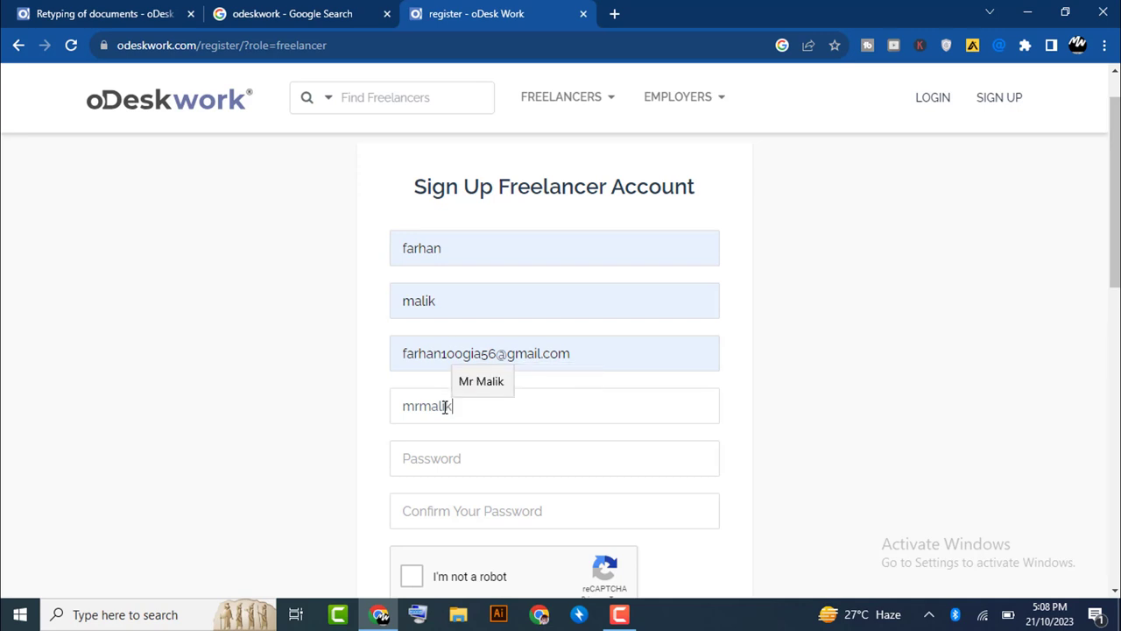
text(124)
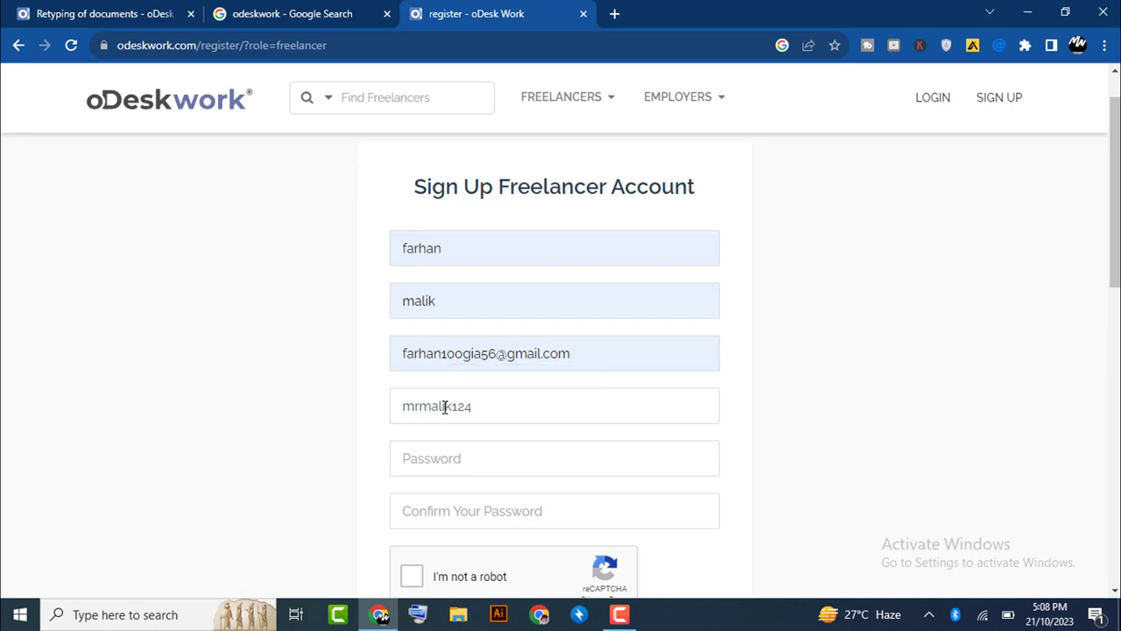
scroll(561, 350, down, 2)
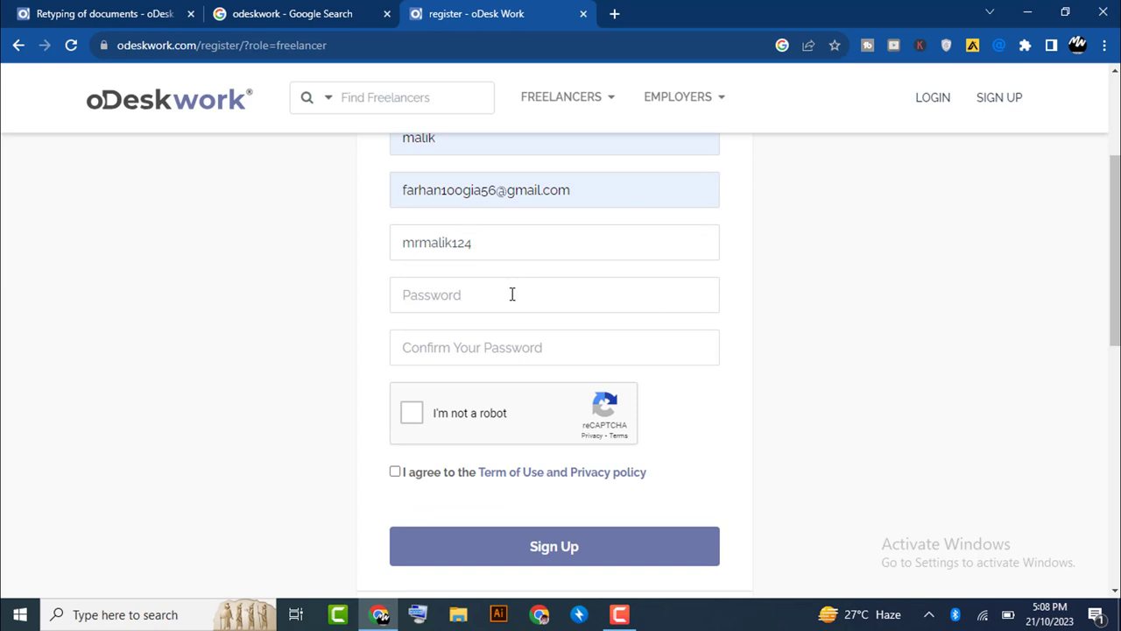
- Enter the account password and confirm it
click(513, 295)
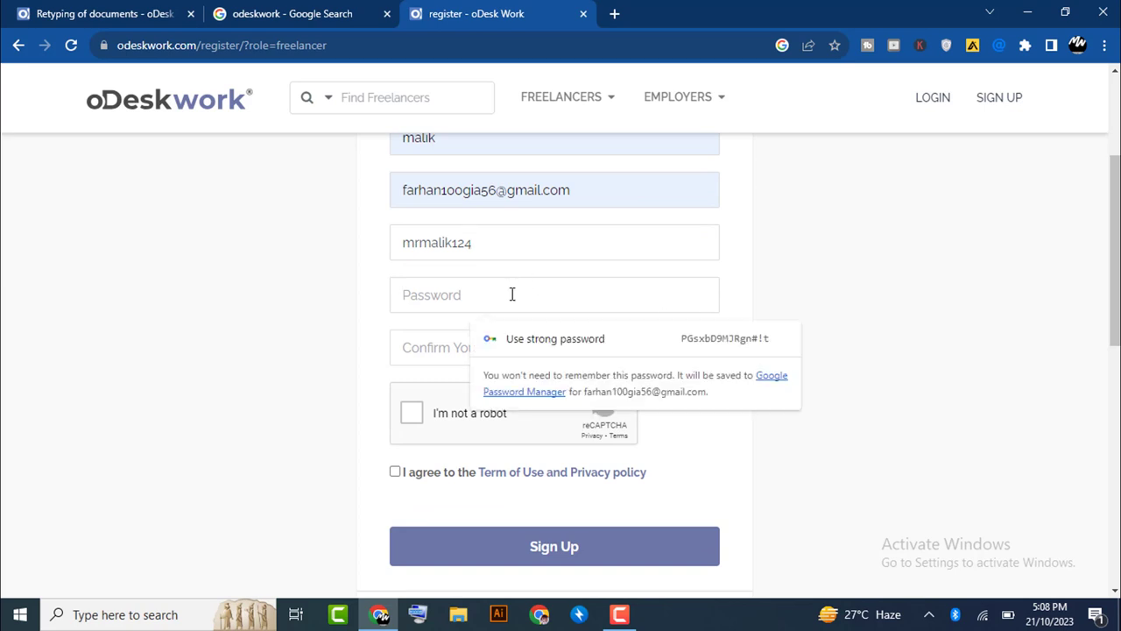
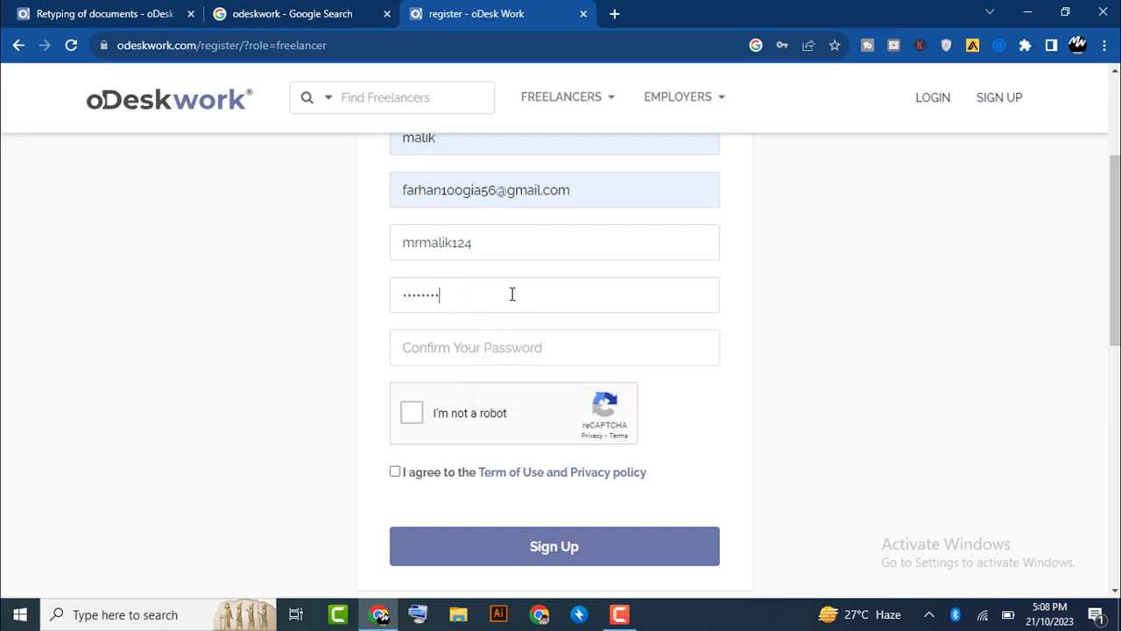
click(488, 342)
text(*****)
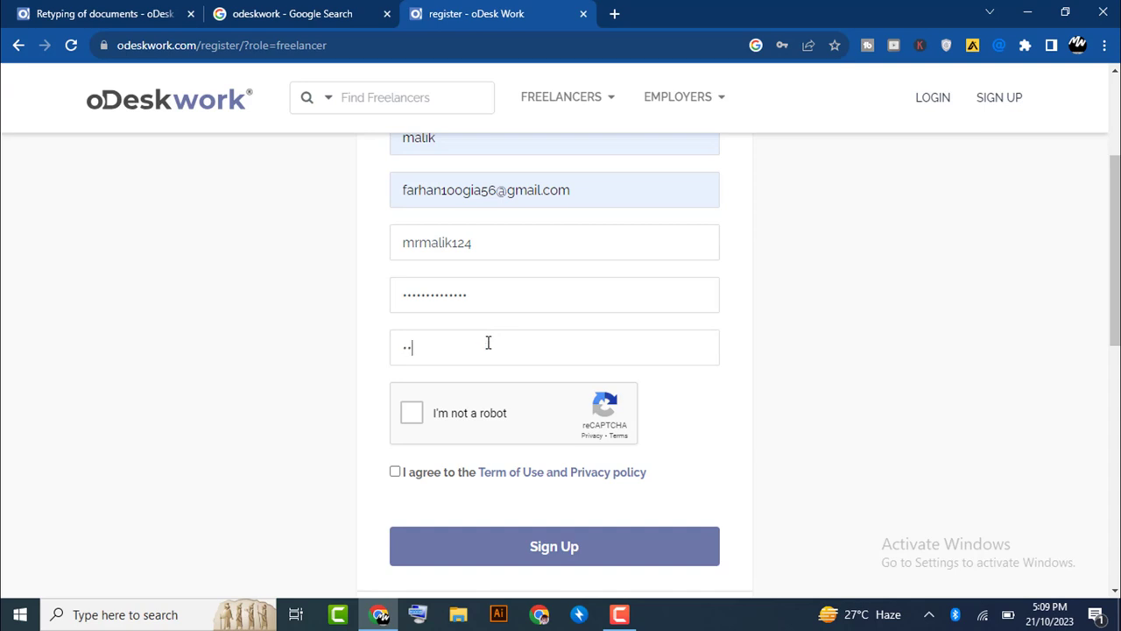
text(********)
- Tick 'I'm not a robot' and the terms checkbox, then submit the Sign Up form
click(412, 413)
click(395, 473)
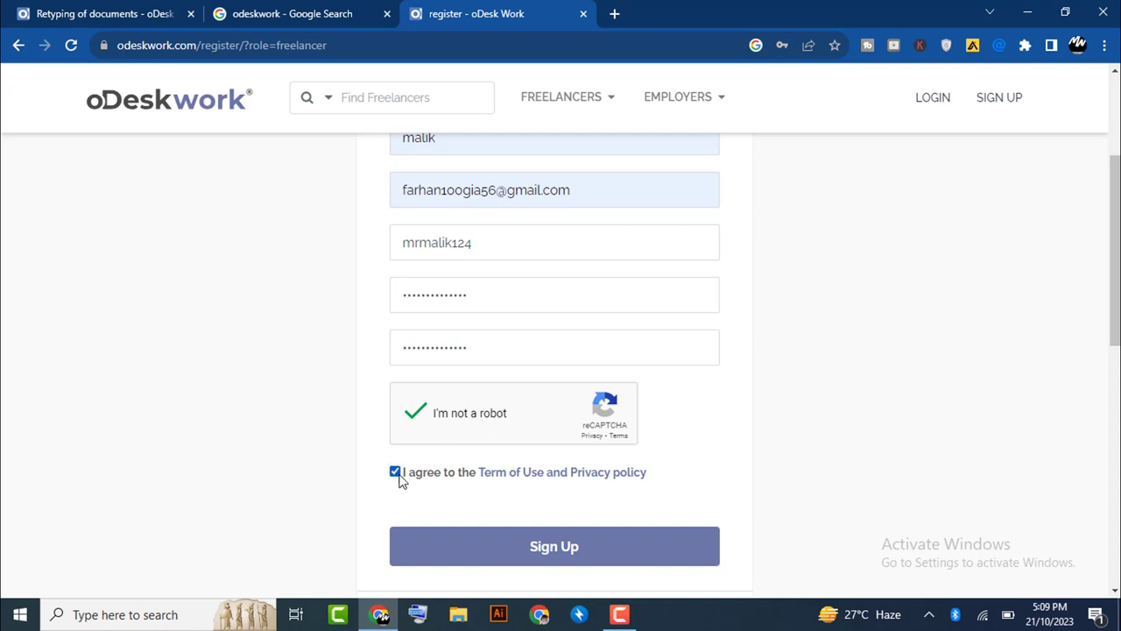
click(624, 558)
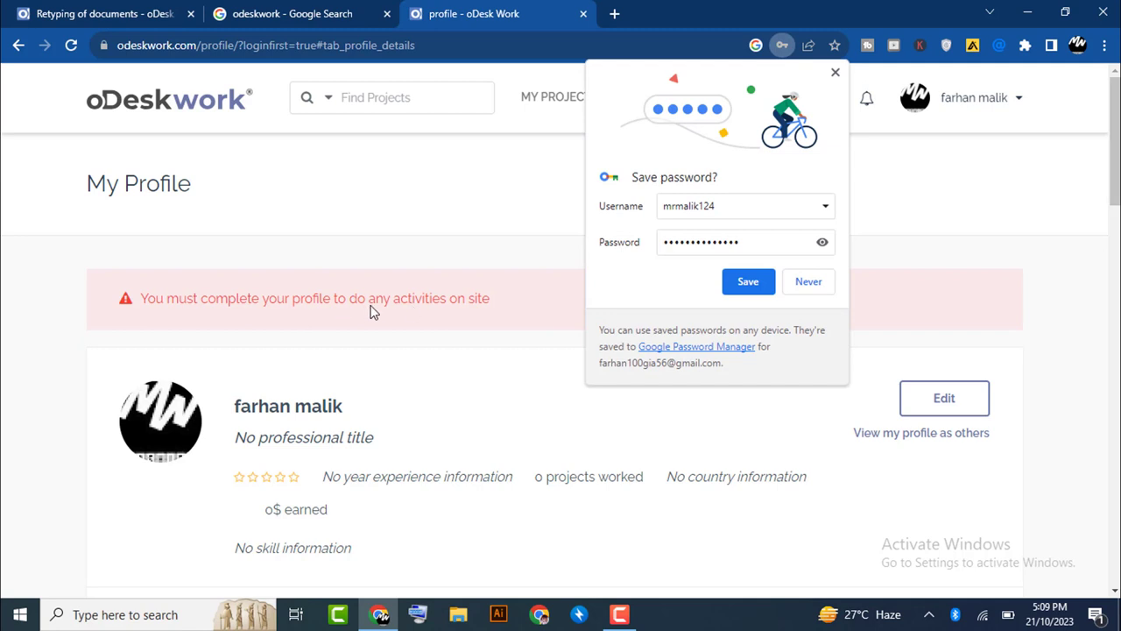
- Save the new login in Chrome and scroll through the incomplete My Profile page
click(748, 282)
scroll(560, 350, down, 2)
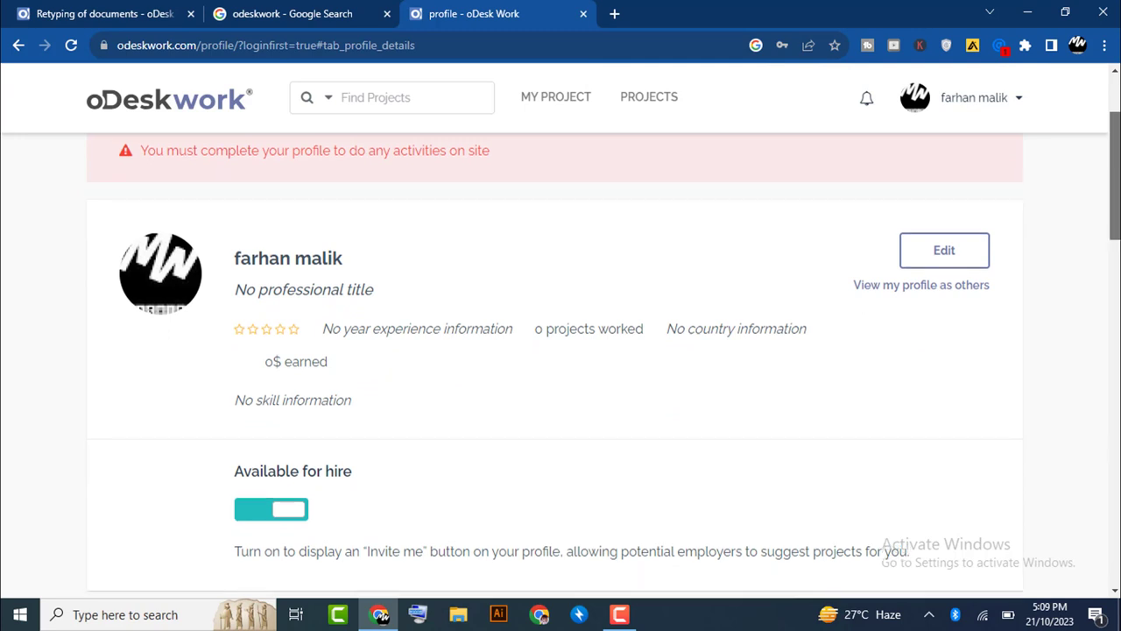
scroll(560, 351, up, 1)
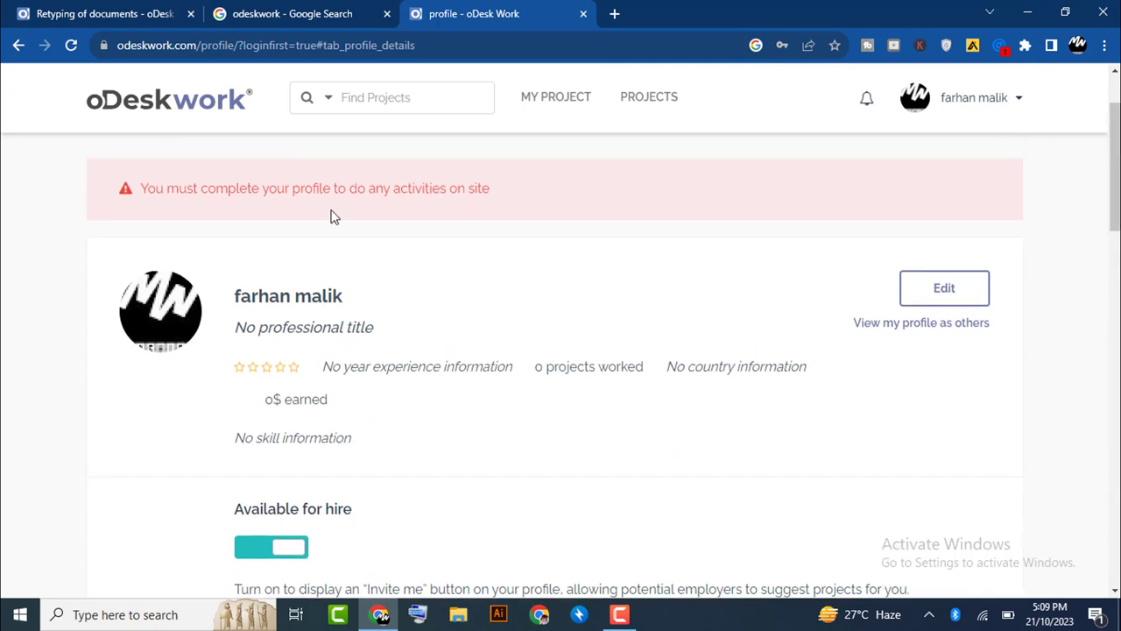
drag(1115, 167, 1114, 205)
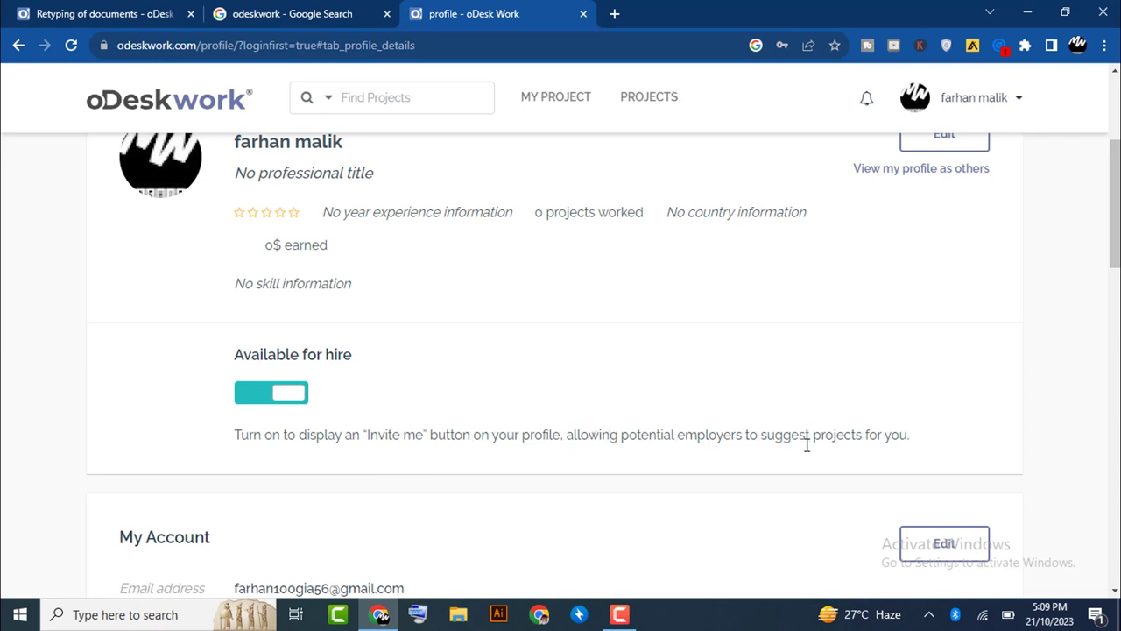
drag(1115, 206, 1115, 237)
scroll(560, 365, up, 4)
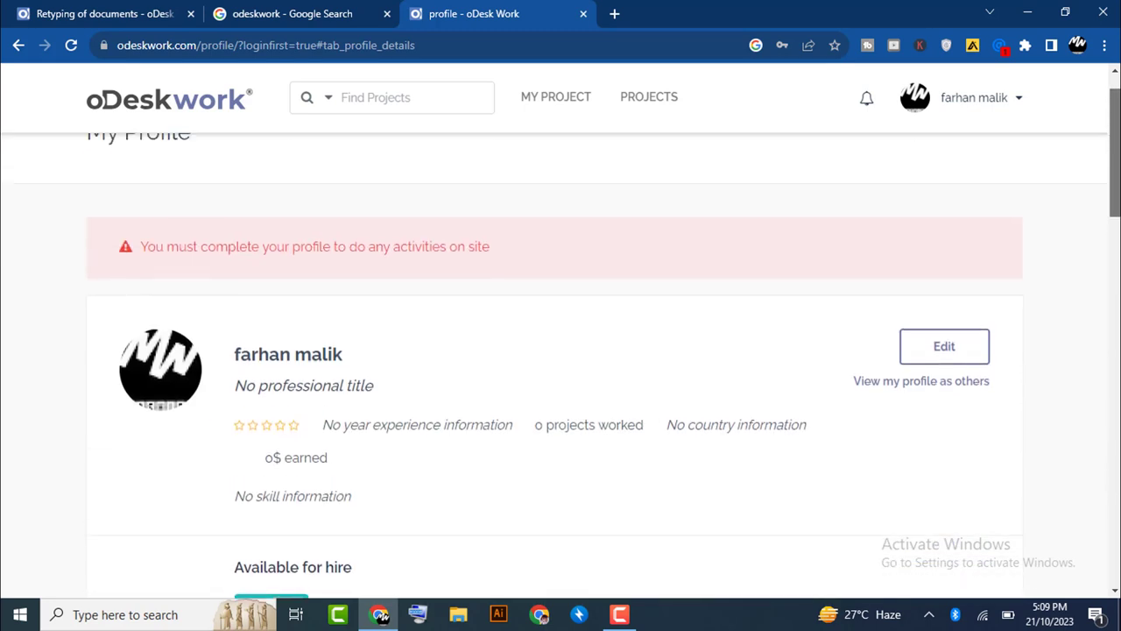
scroll(560, 343, down, 1)
scroll(867, 267, down, 2)
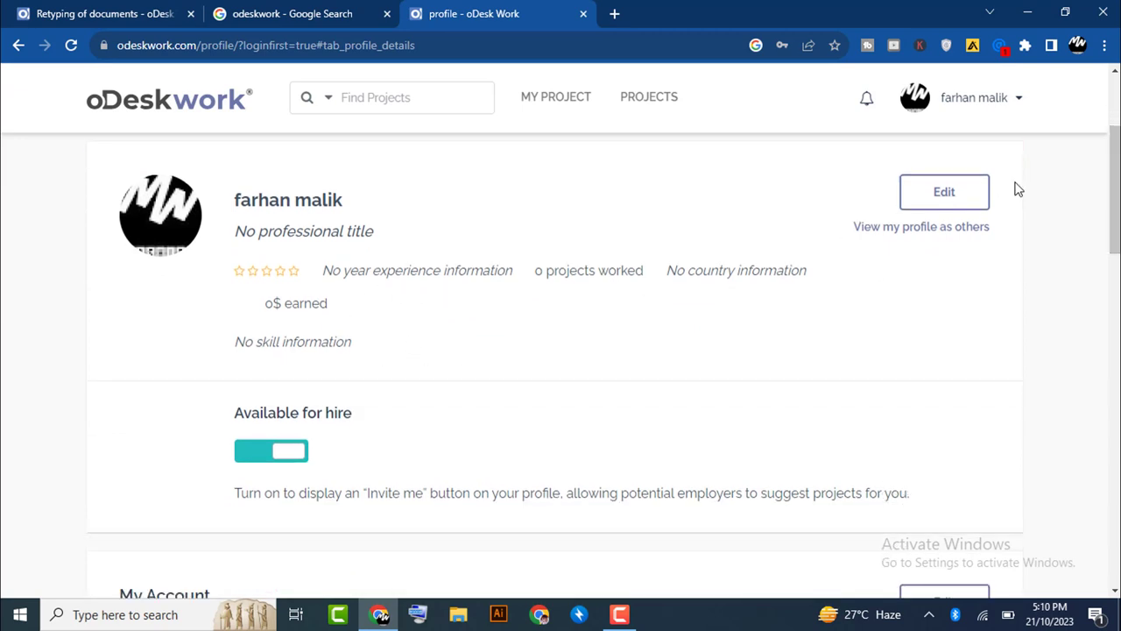
- Open the profile details form and enter 'Data entery' as the professional title
click(955, 198)
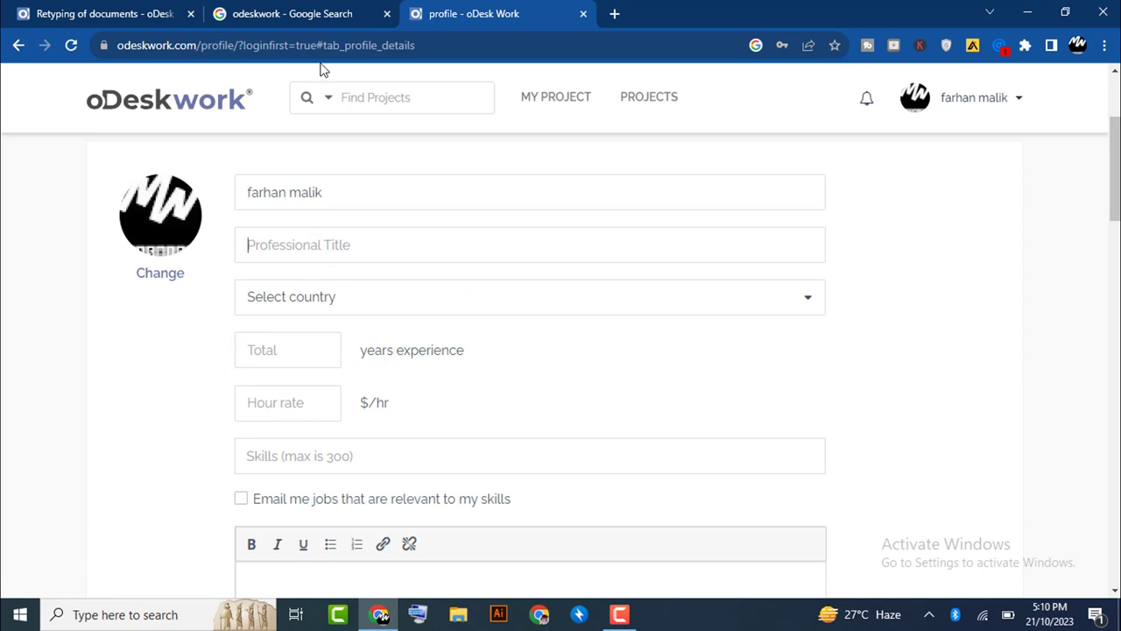
click(301, 16)
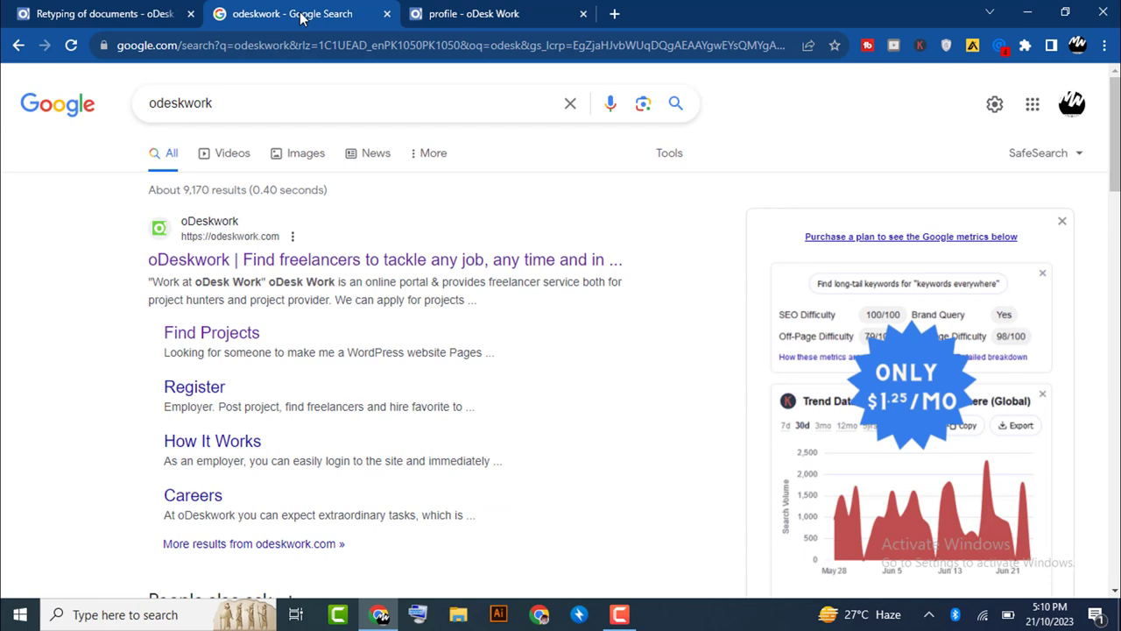
click(522, 10)
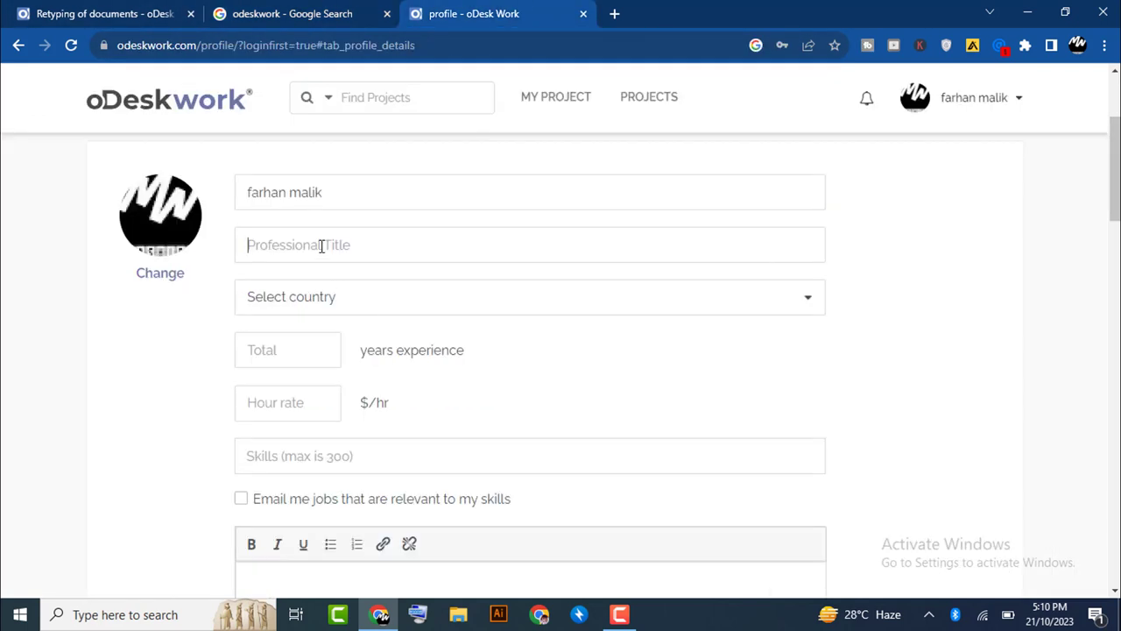
text(Da)
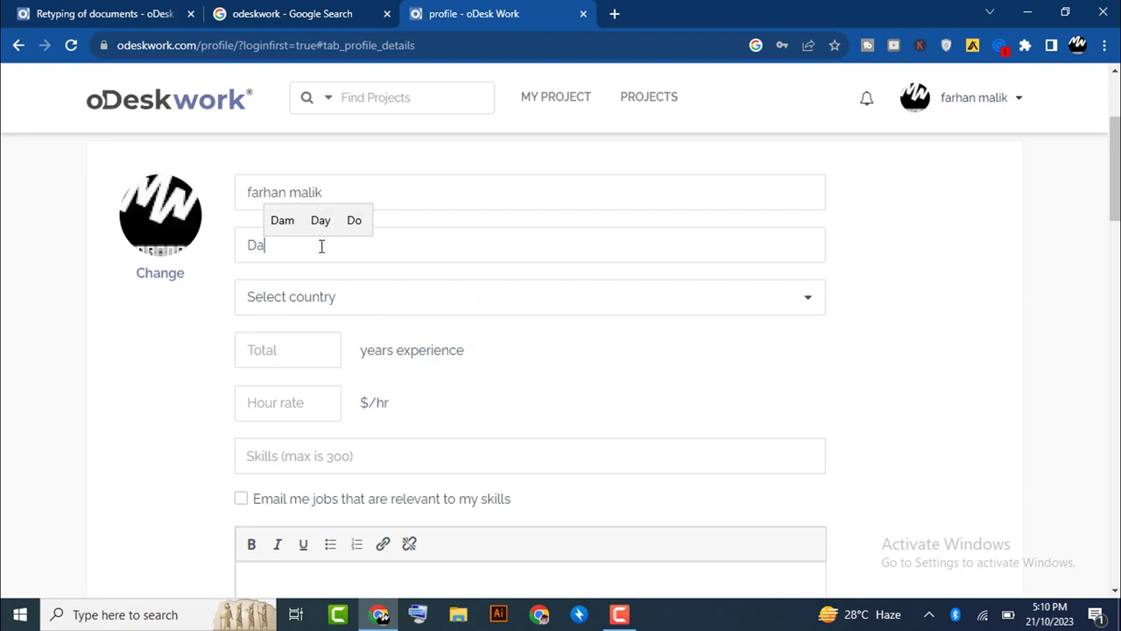
text(ta enter)
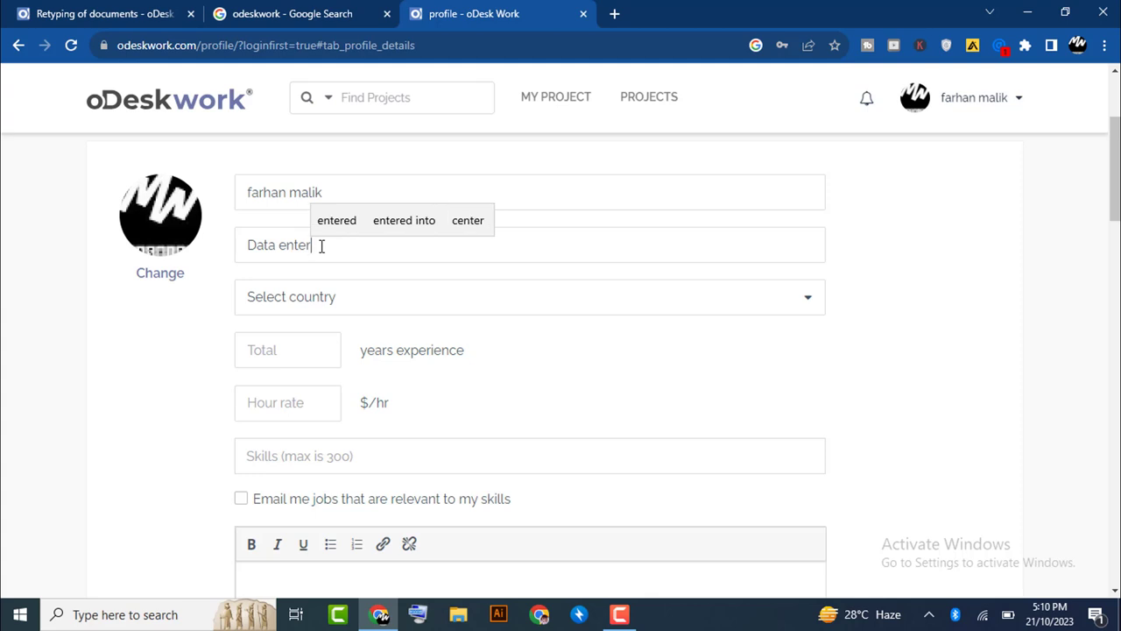
text(y)
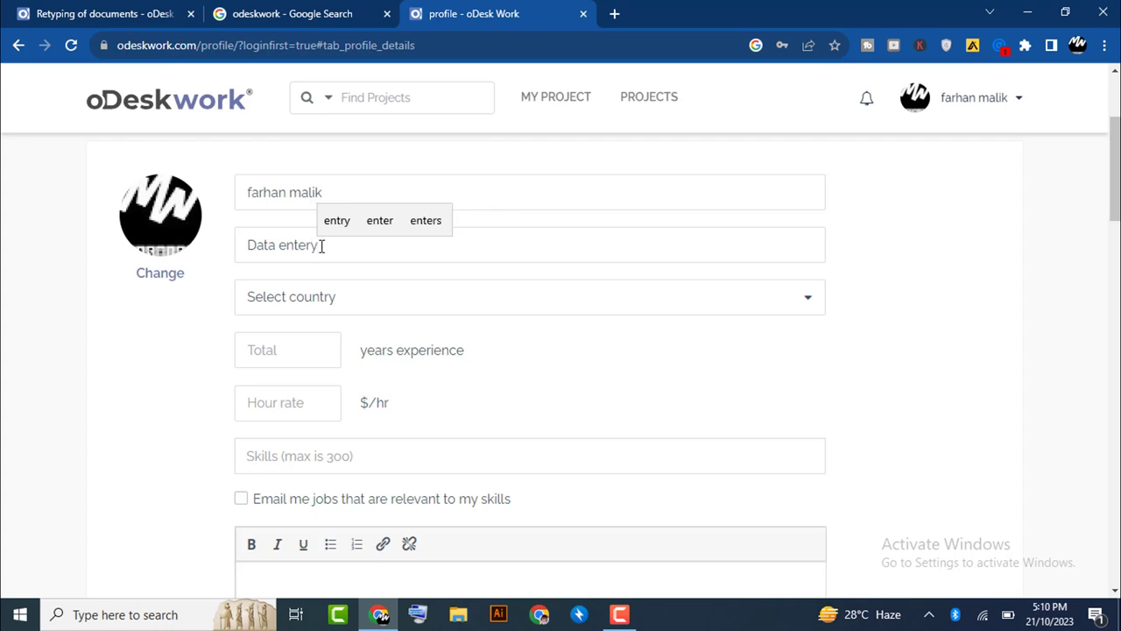
- Search the country list for 'pa', then clear it and close the list without choosing
click(320, 310)
text(p)
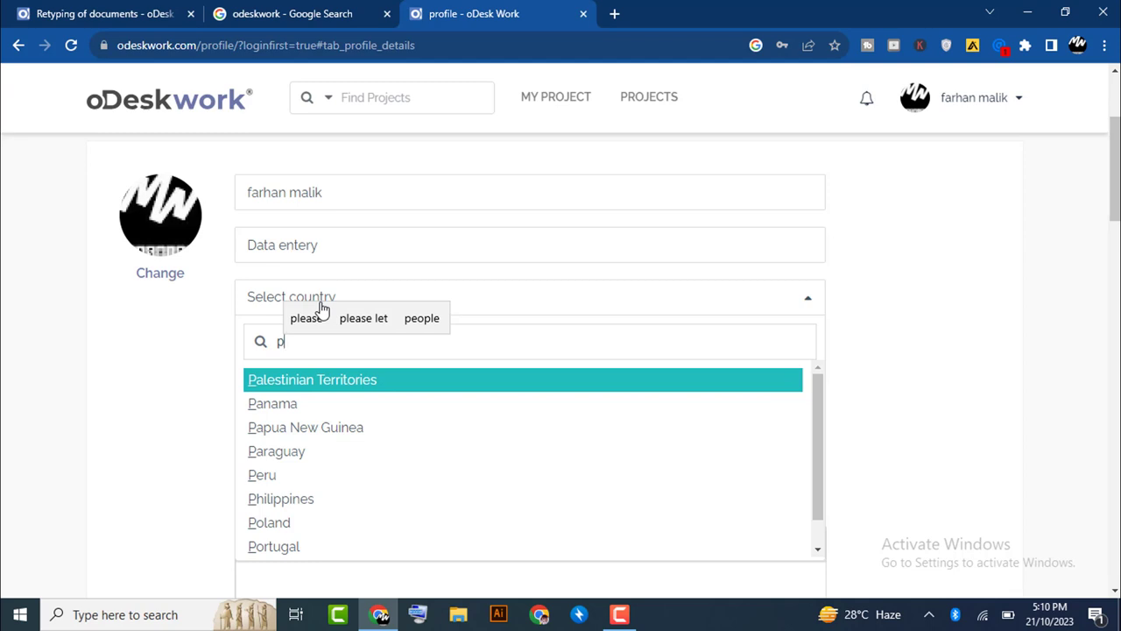
text(a)
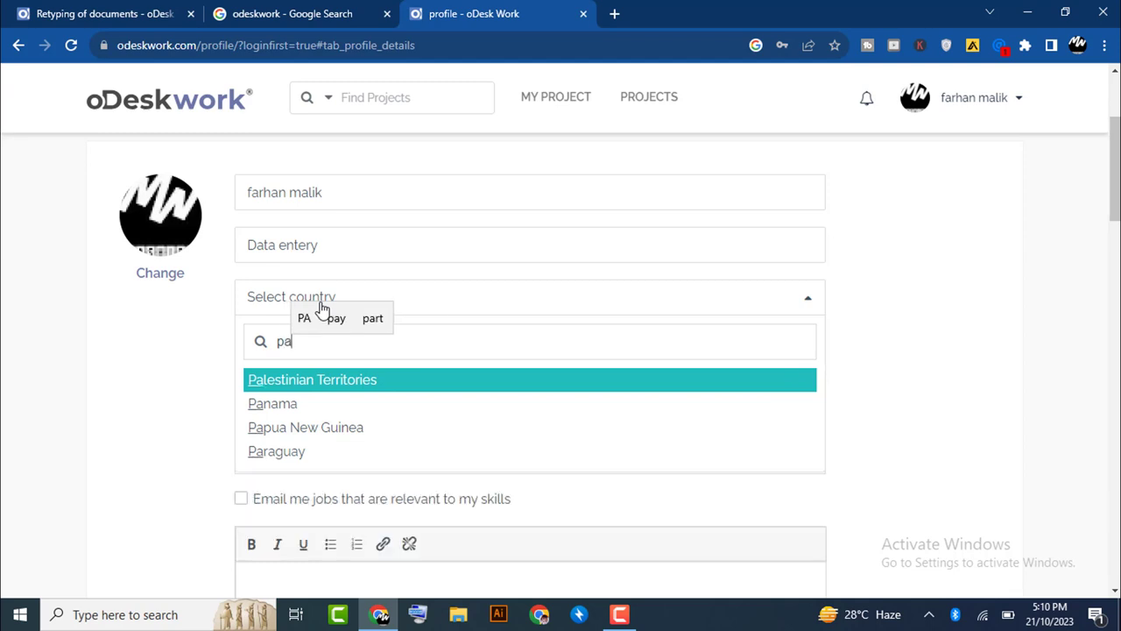
key(BackSpace)
key(BackSpace)
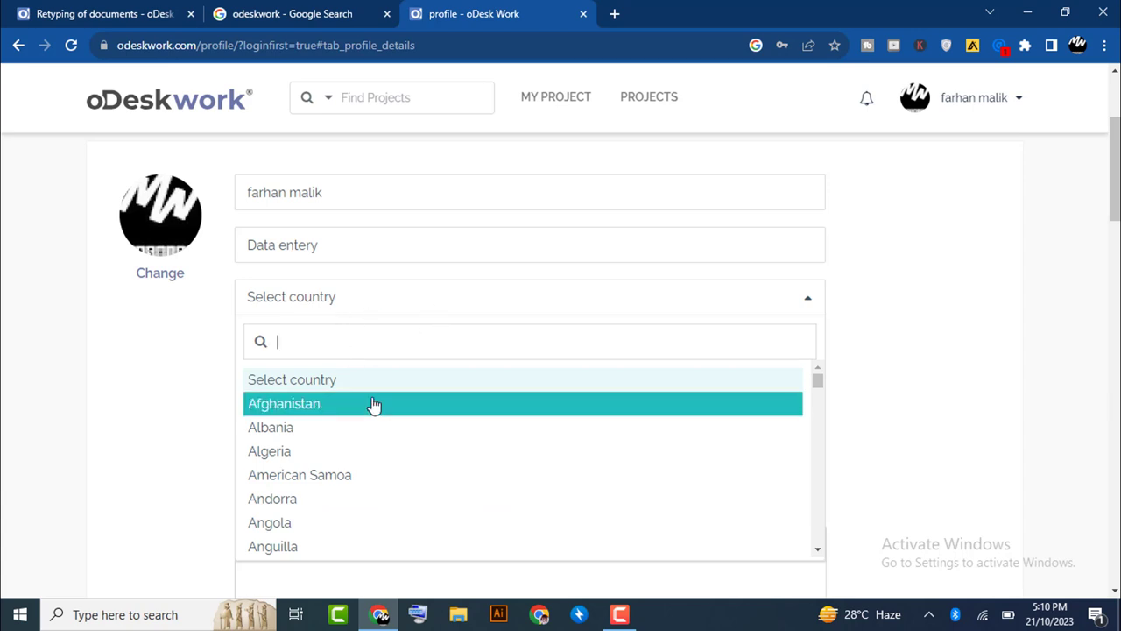
click(986, 293)
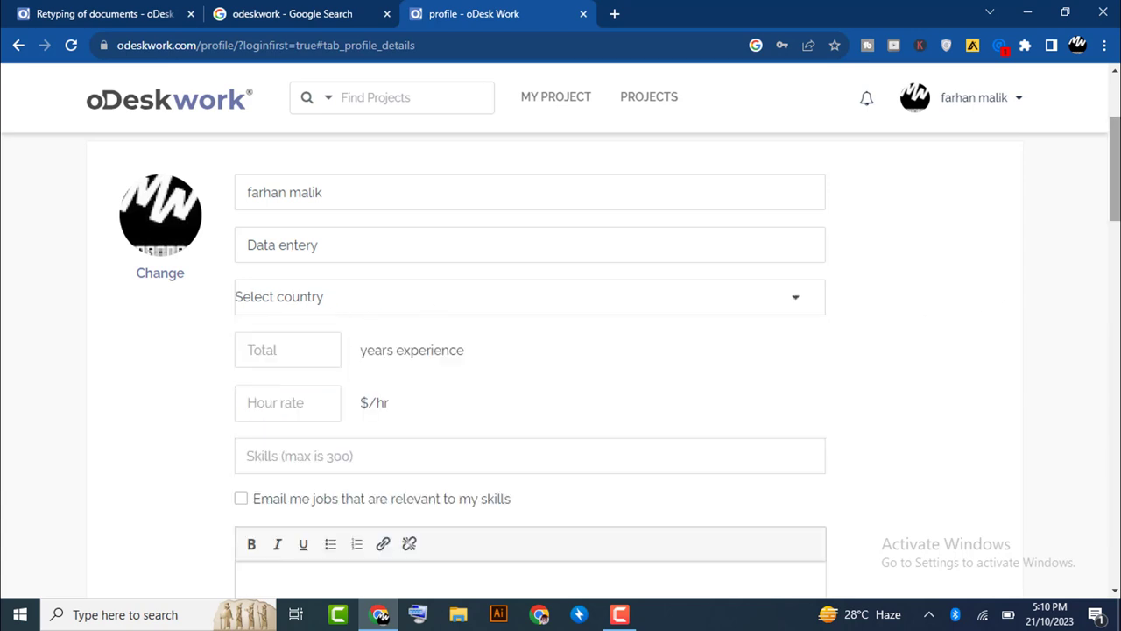
- Enter 2 years of total experience and a 30 hourly rate
scroll(986, 292, down, 2)
drag(1114, 189, 1114, 188)
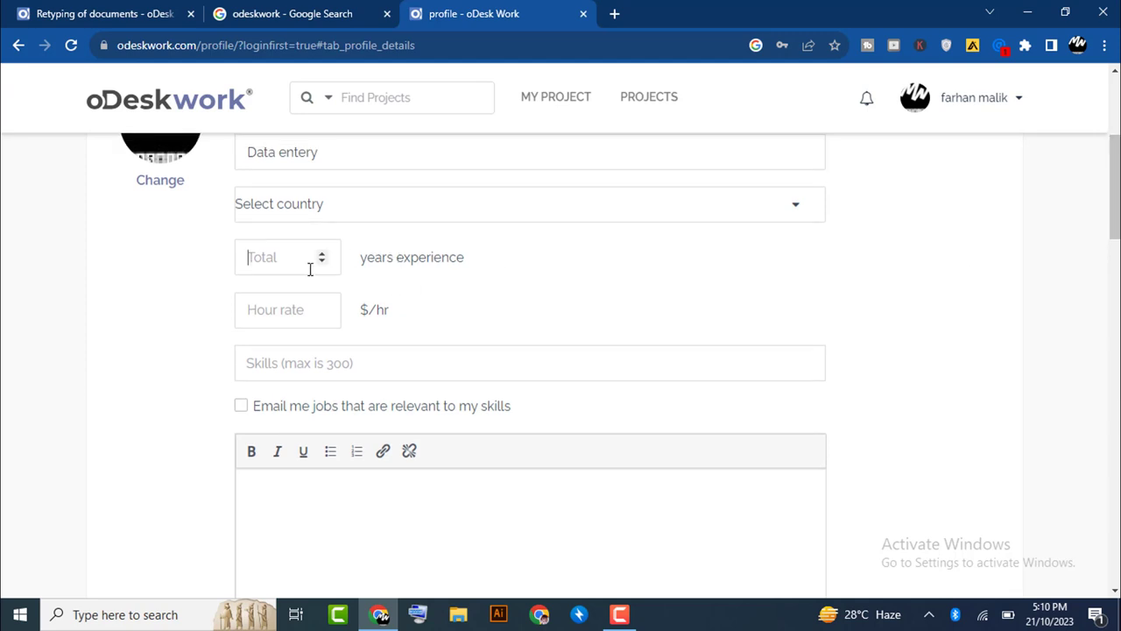
text(2)
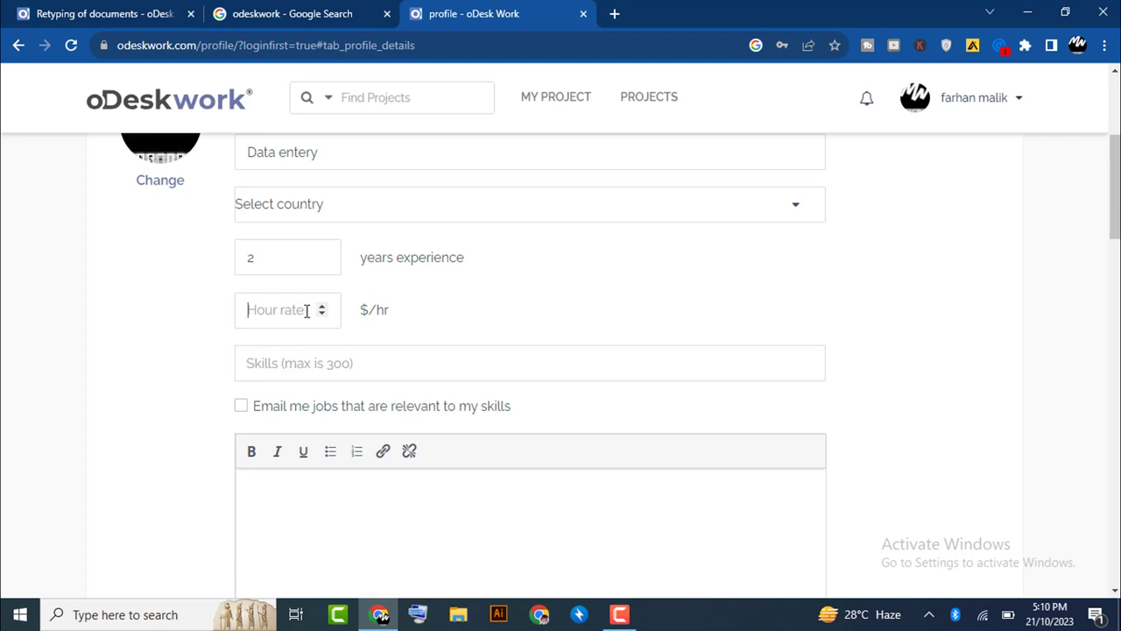
click(321, 307)
text(50)
key(BackSpace)
text(30)
- Add Writing as a skill
click(300, 373)
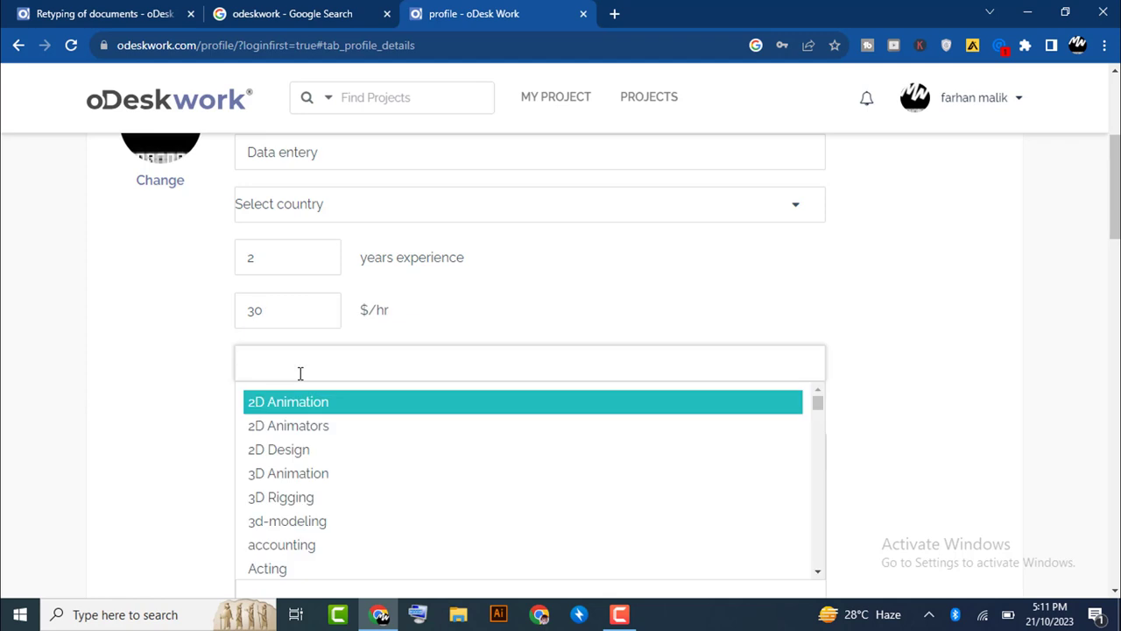
text(data)
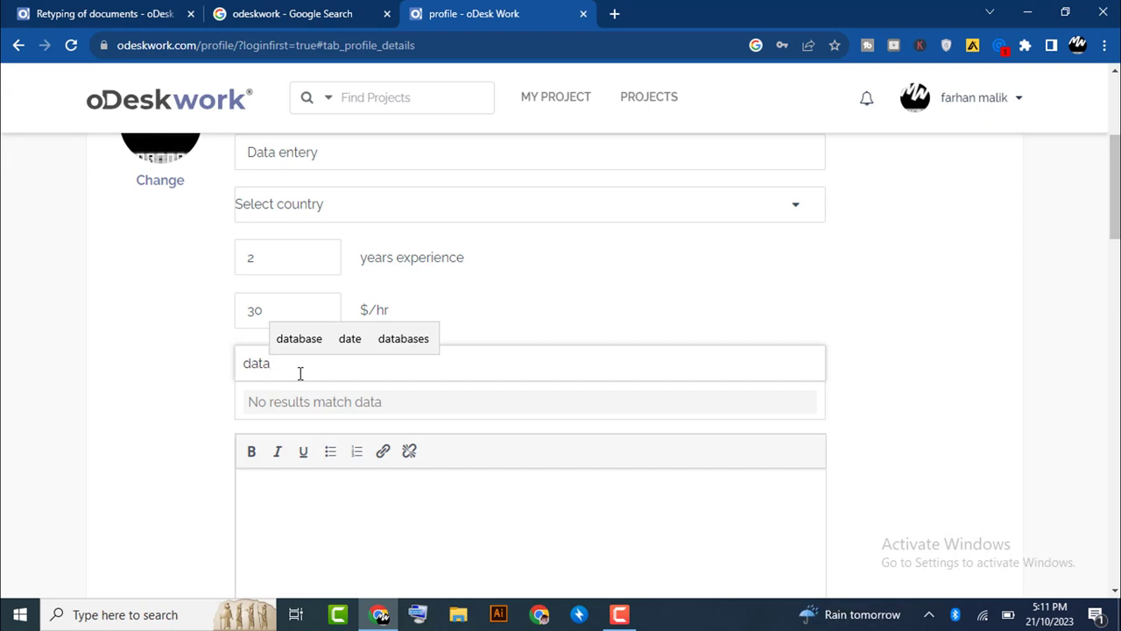
key(BackSpace)
key(BackSpace)
key(BackSpace)
key(BackSpace)
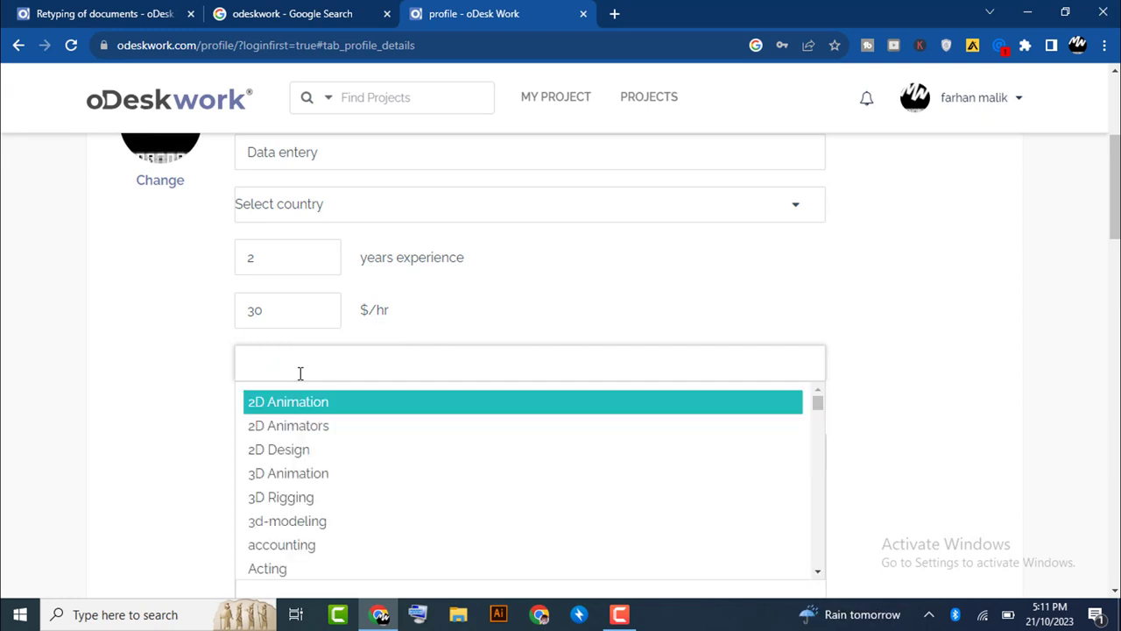
text(wr)
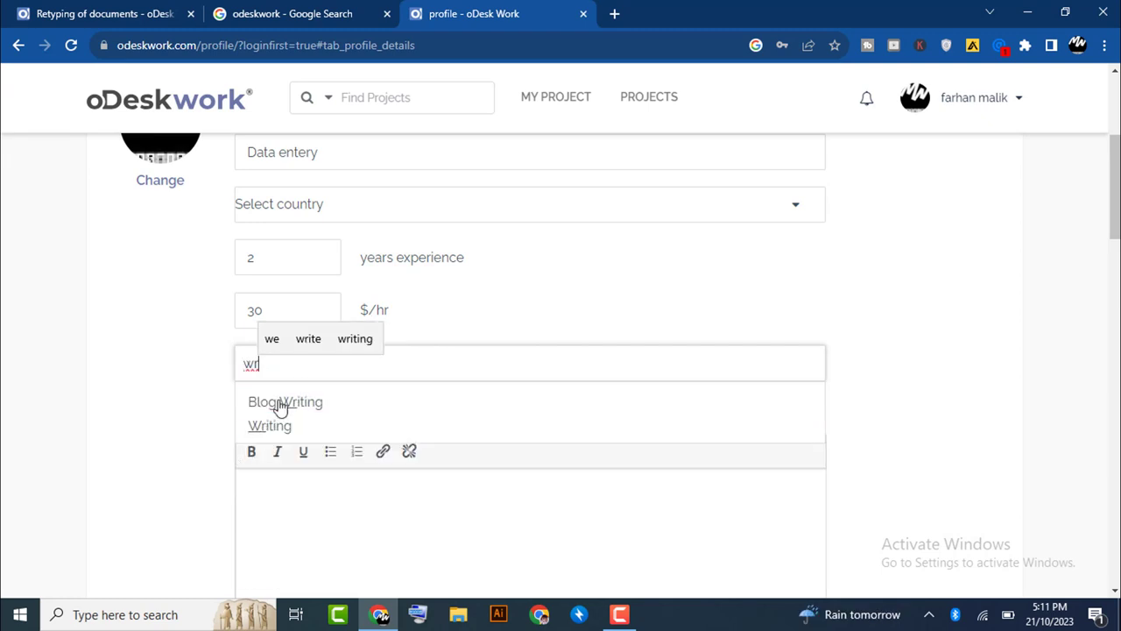
click(273, 426)
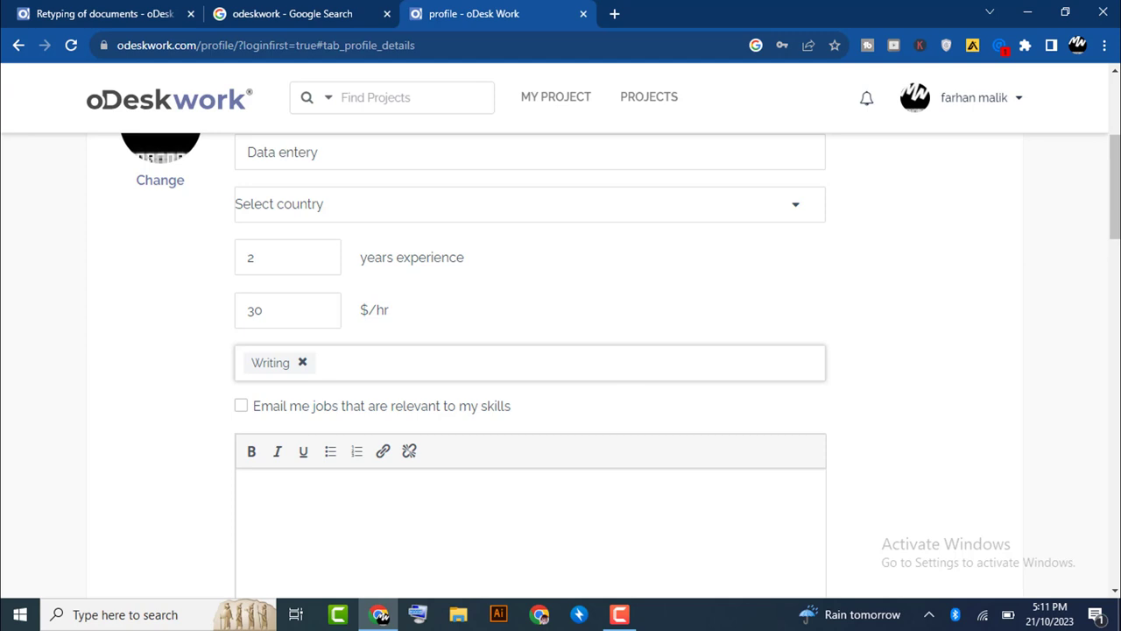
drag(1115, 187, 1114, 206)
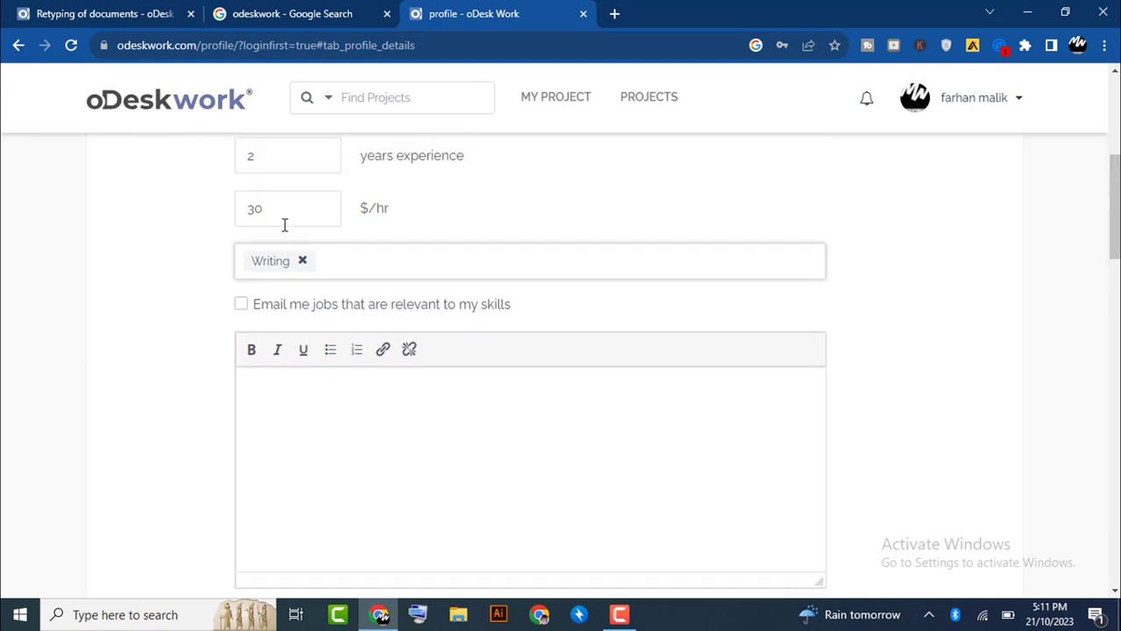
- Tick 'Email me jobs' and try to save the profile, then scroll down to the footer
click(241, 304)
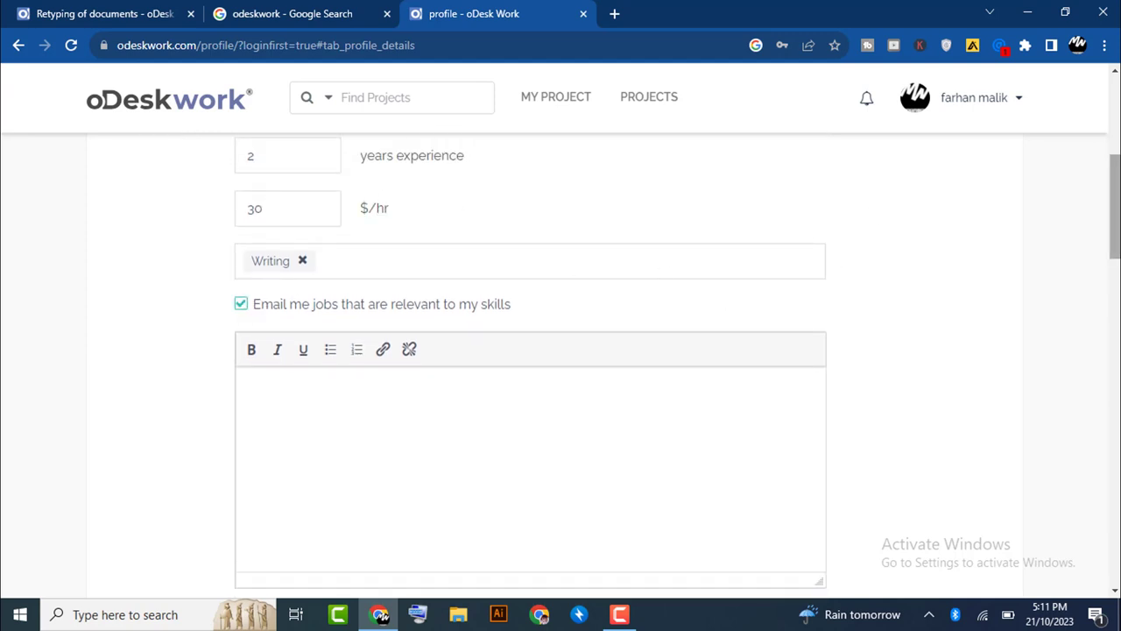
drag(1115, 207, 1115, 244)
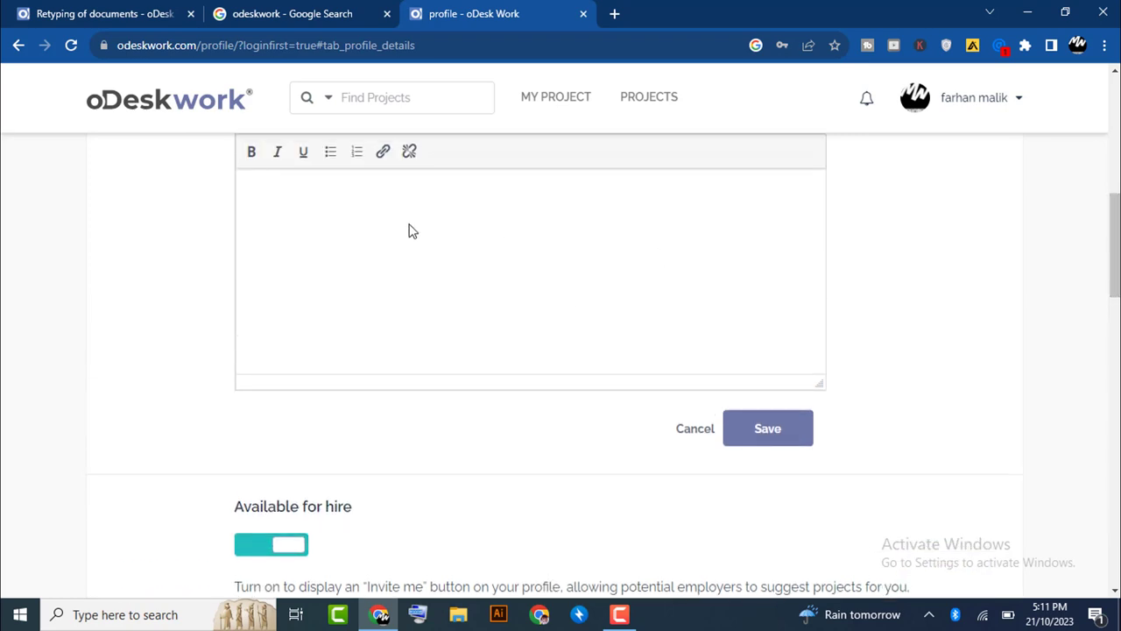
click(768, 428)
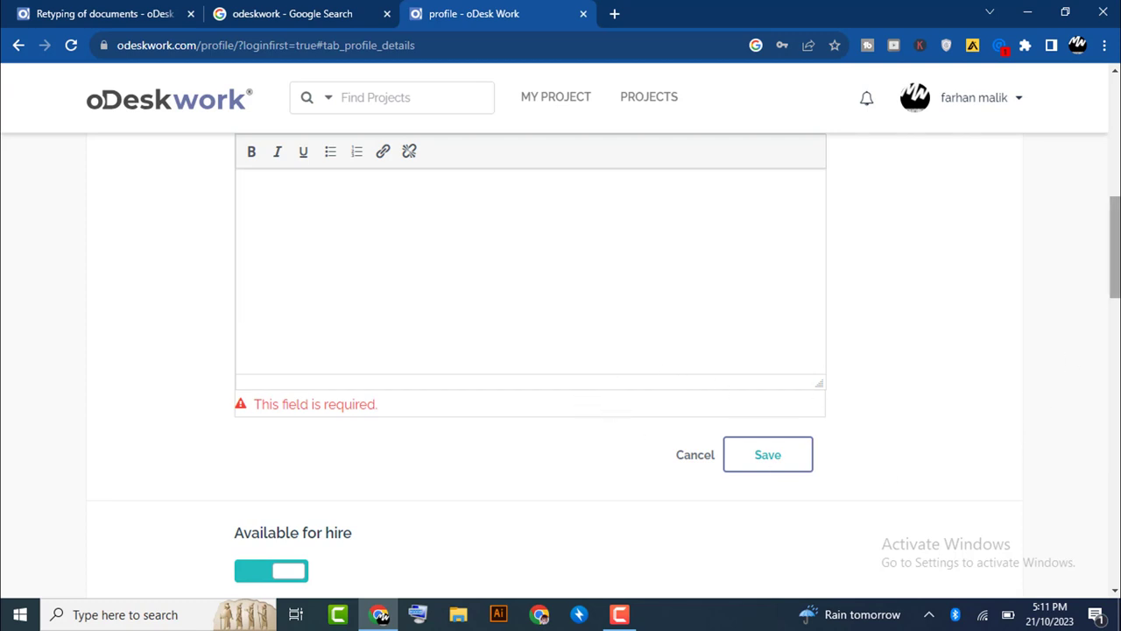
drag(1115, 246, 1115, 337)
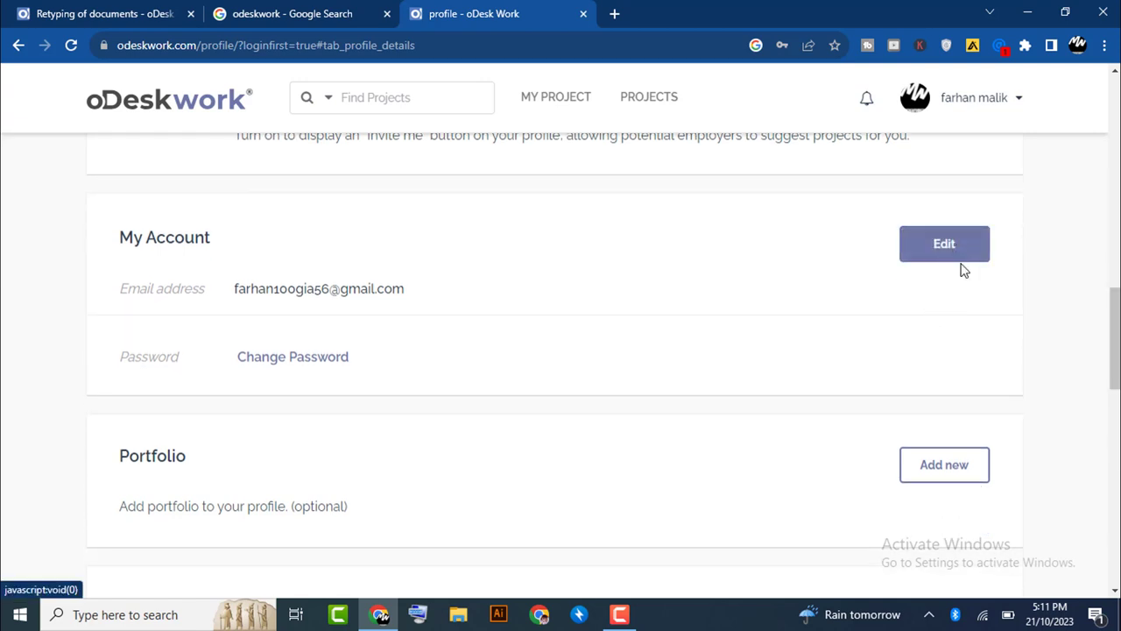
drag(1115, 337, 1115, 367)
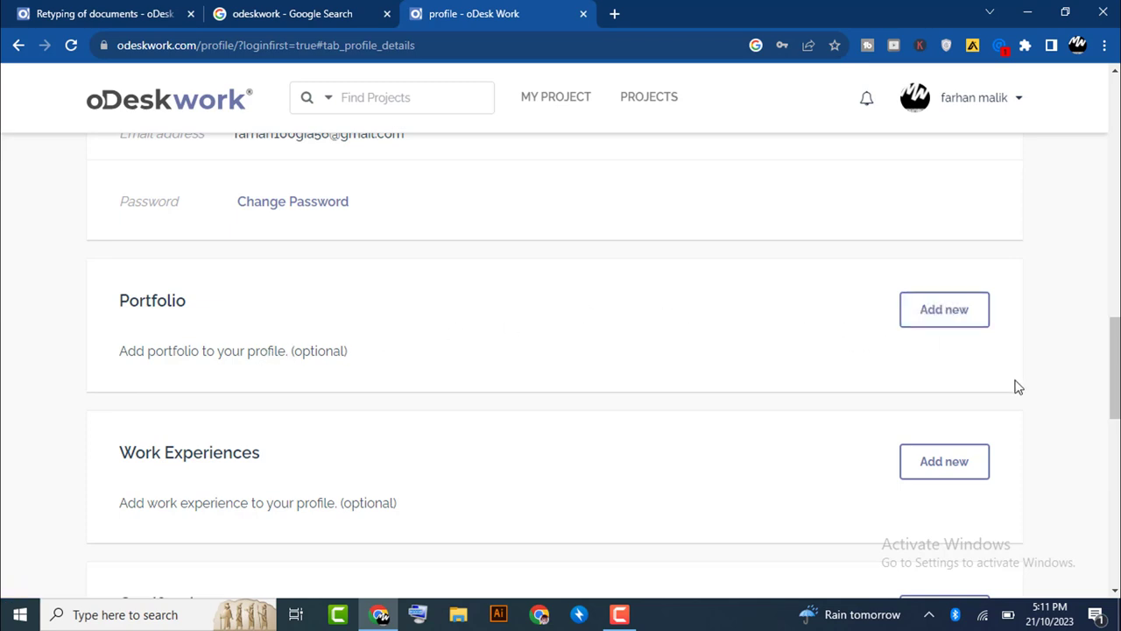
scroll(1114, 368, down, 2)
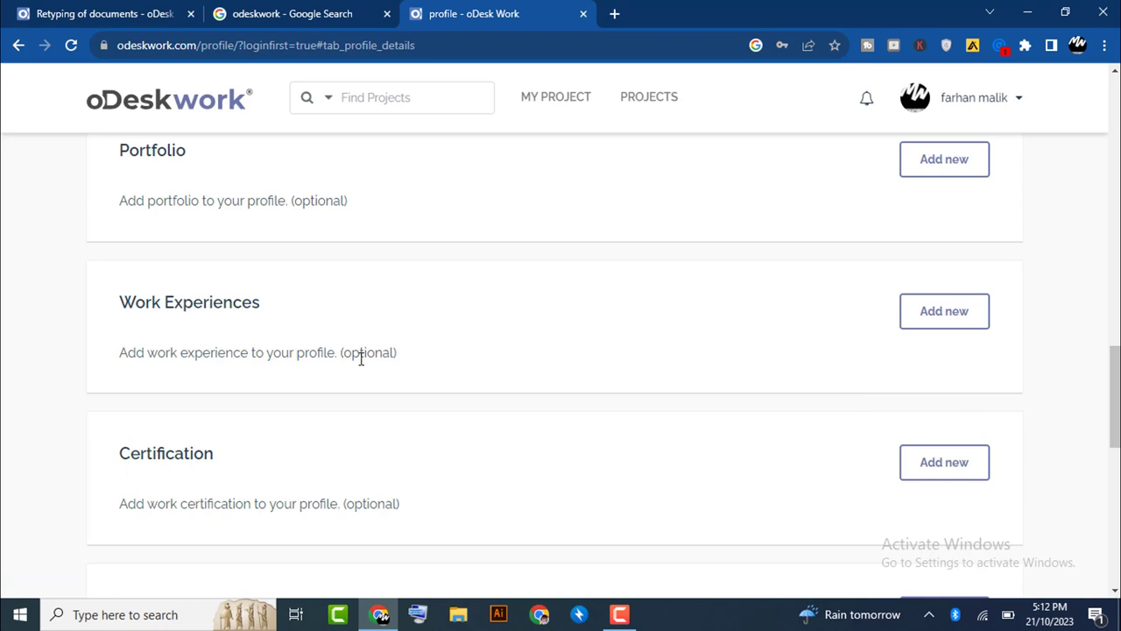
scroll(1114, 386, down, 2)
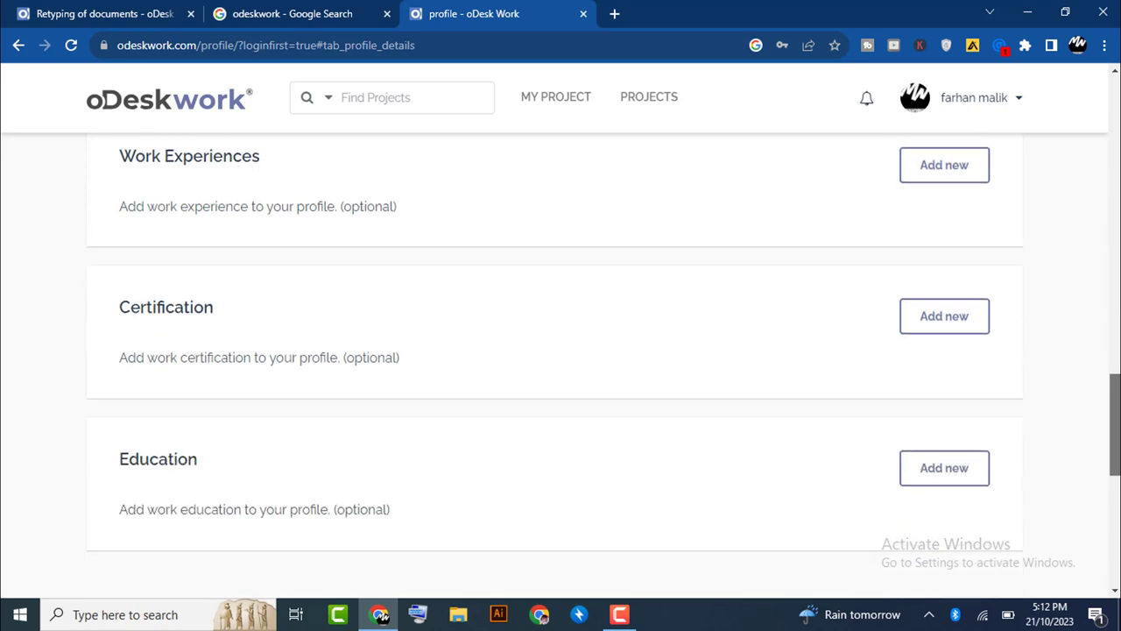
scroll(561, 350, down, 3)
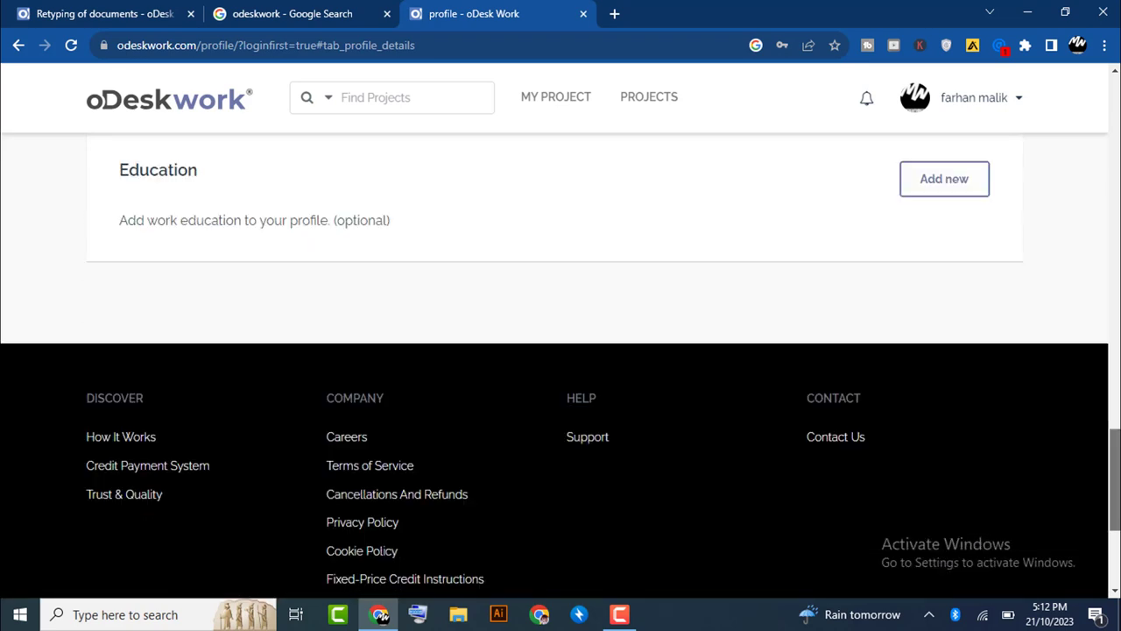
scroll(561, 350, up, 5)
- Pick Palestinian Territories in Select country, then Cancel the form and scroll back to the top
drag(1114, 394, 1110, 118)
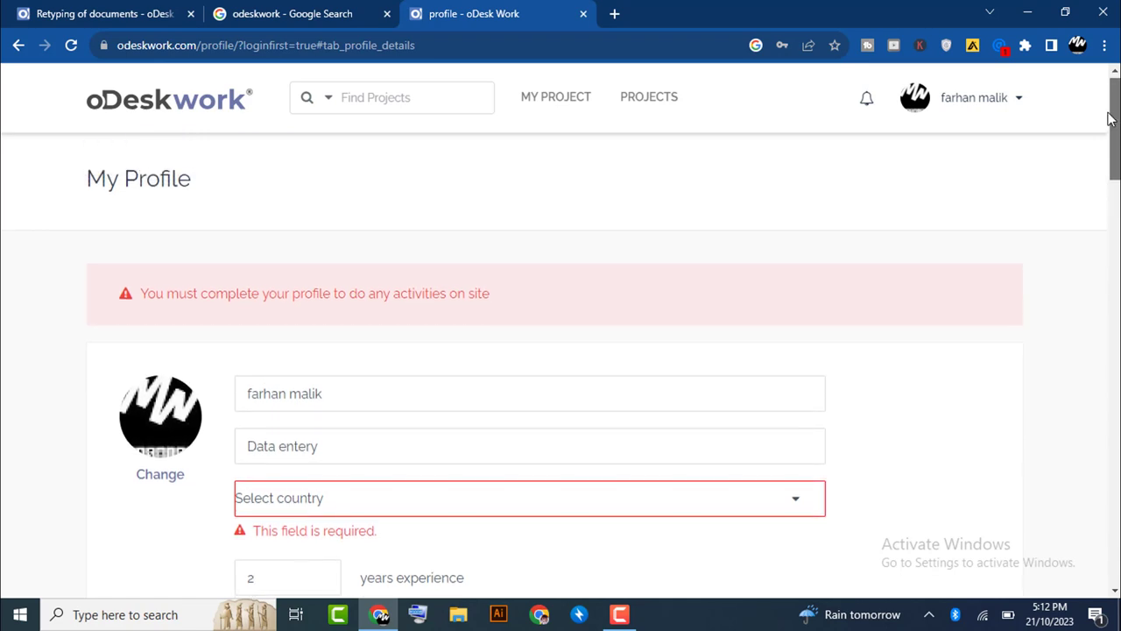
scroll(1095, 140, down, 1)
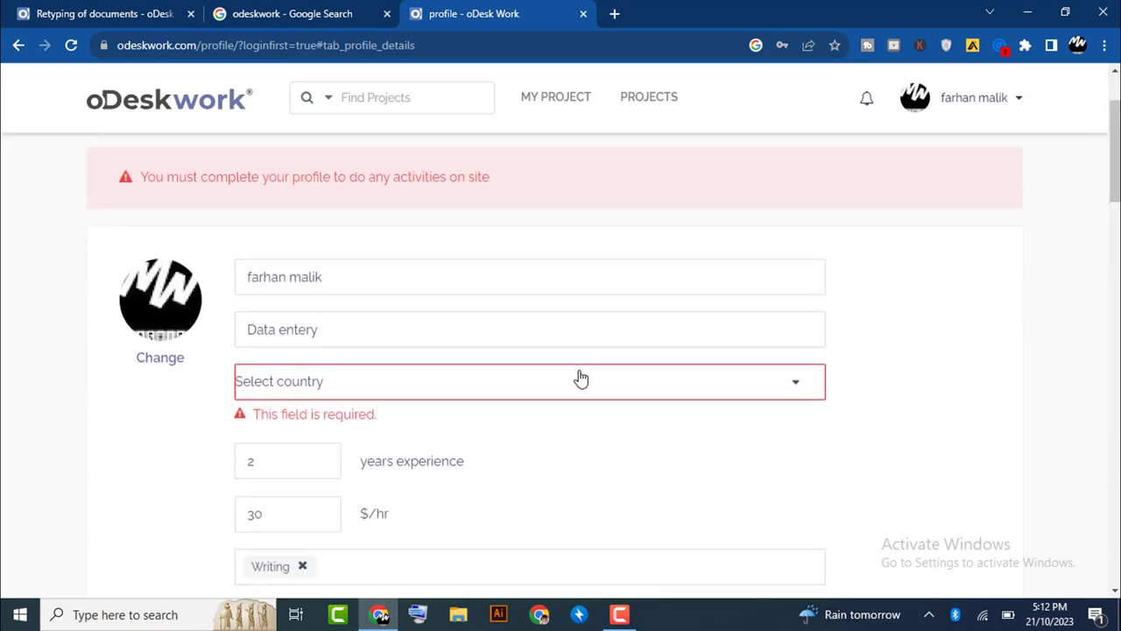
click(580, 378)
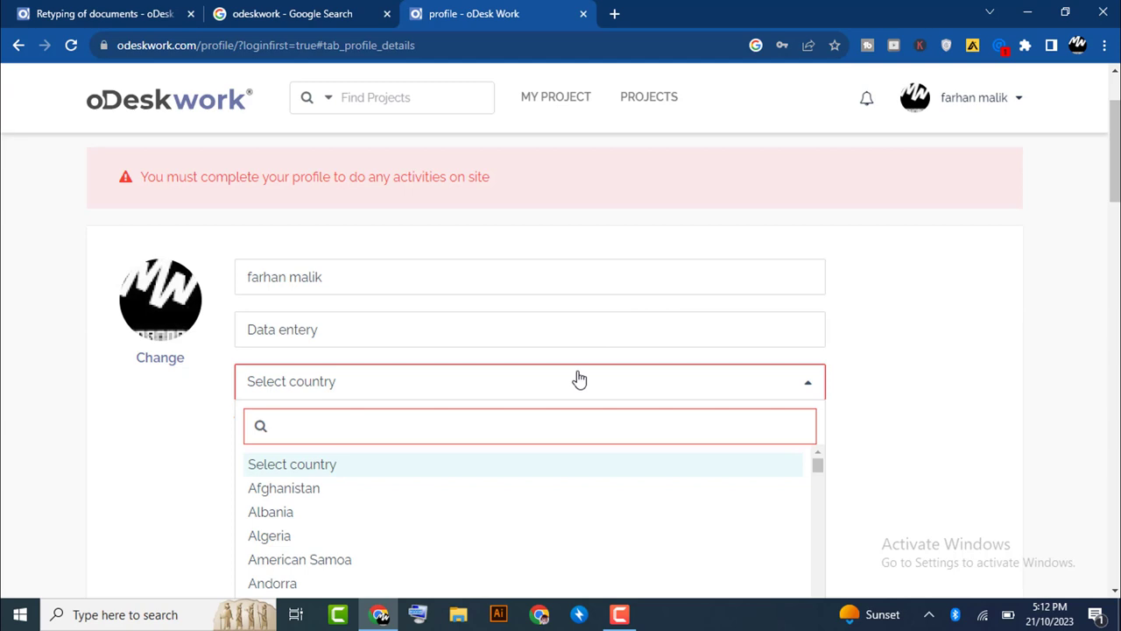
text(p)
key(Return)
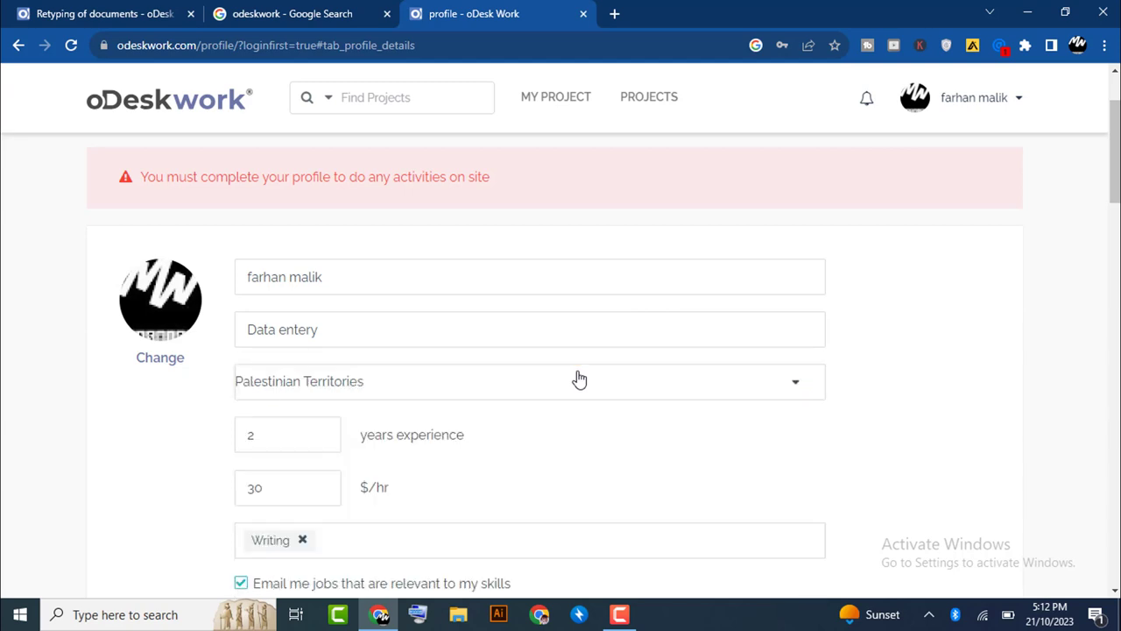
scroll(560, 350, down, 8)
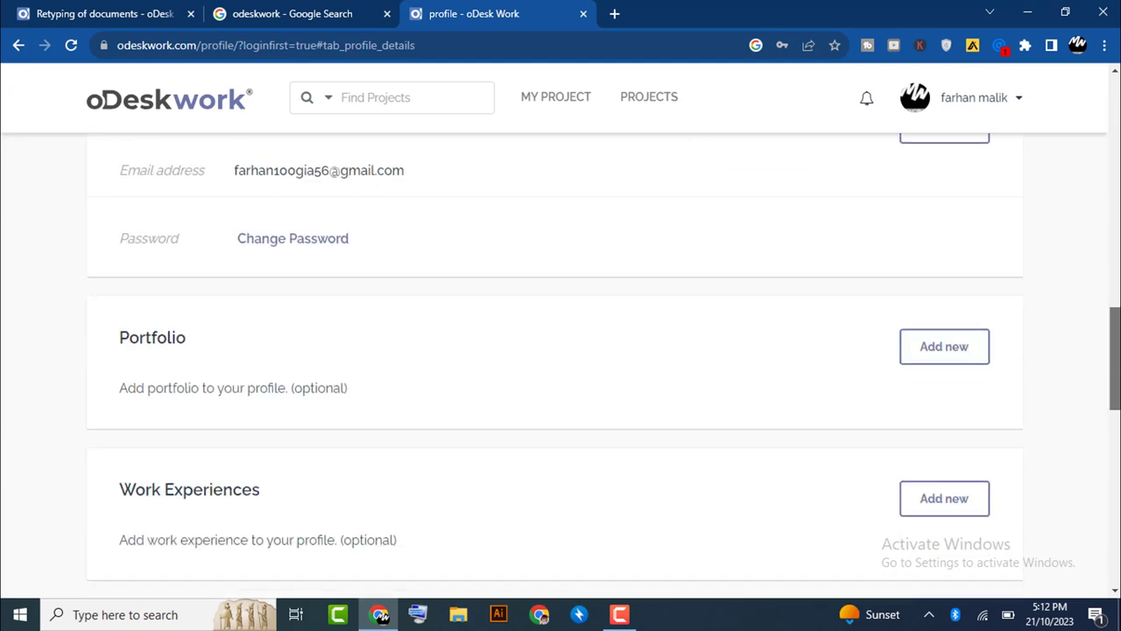
scroll(723, 216, down, 10)
scroll(723, 216, up, 15)
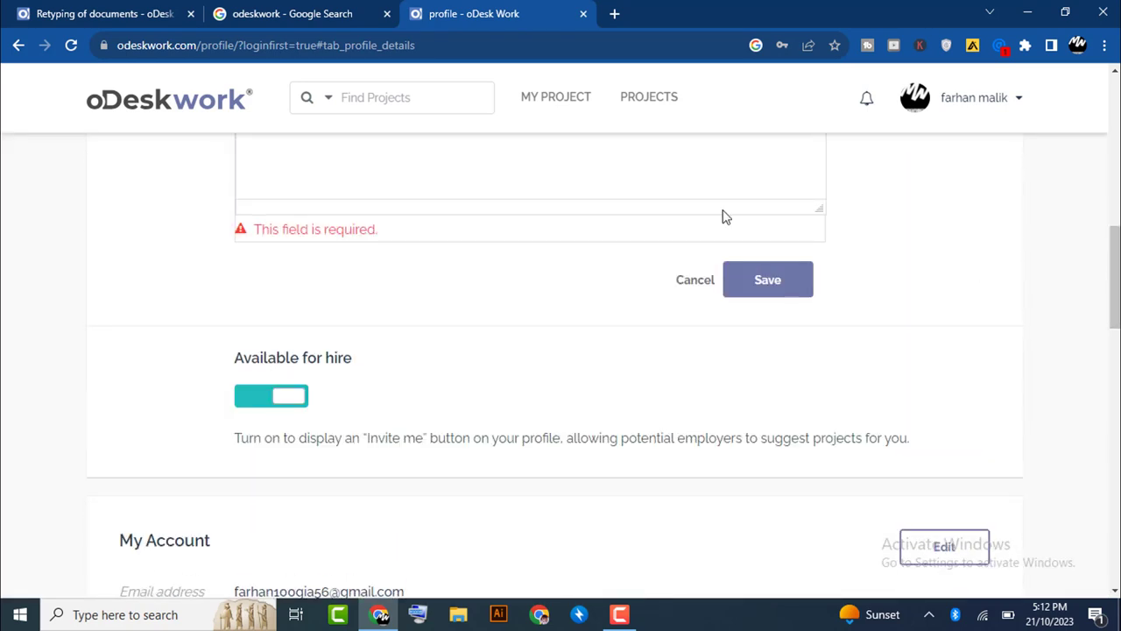
click(697, 282)
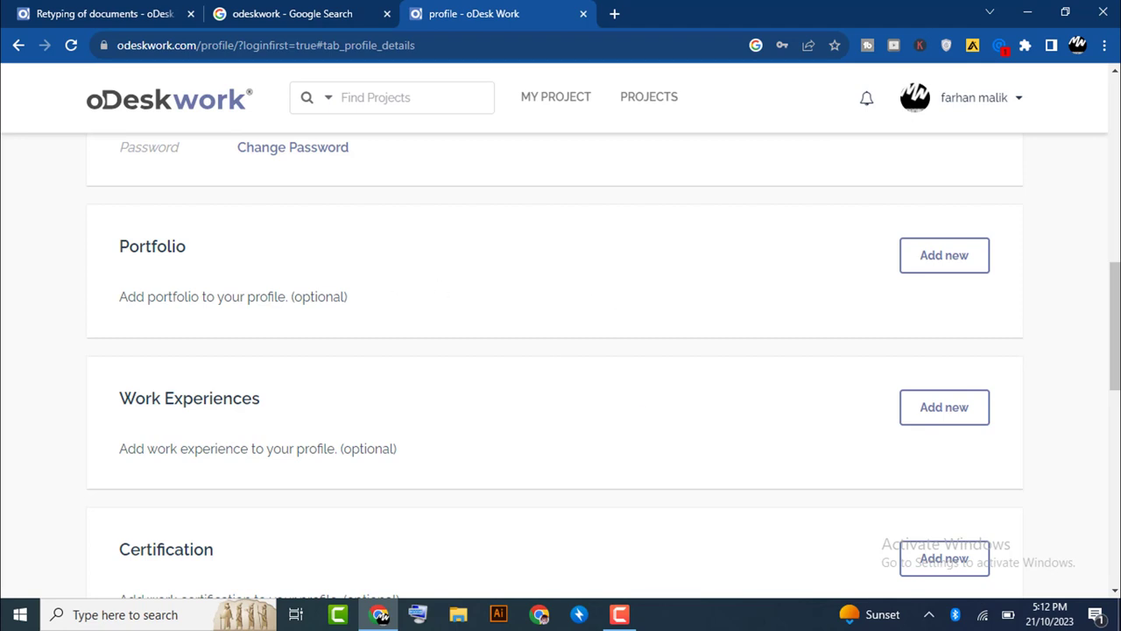
drag(1114, 326, 1114, 142)
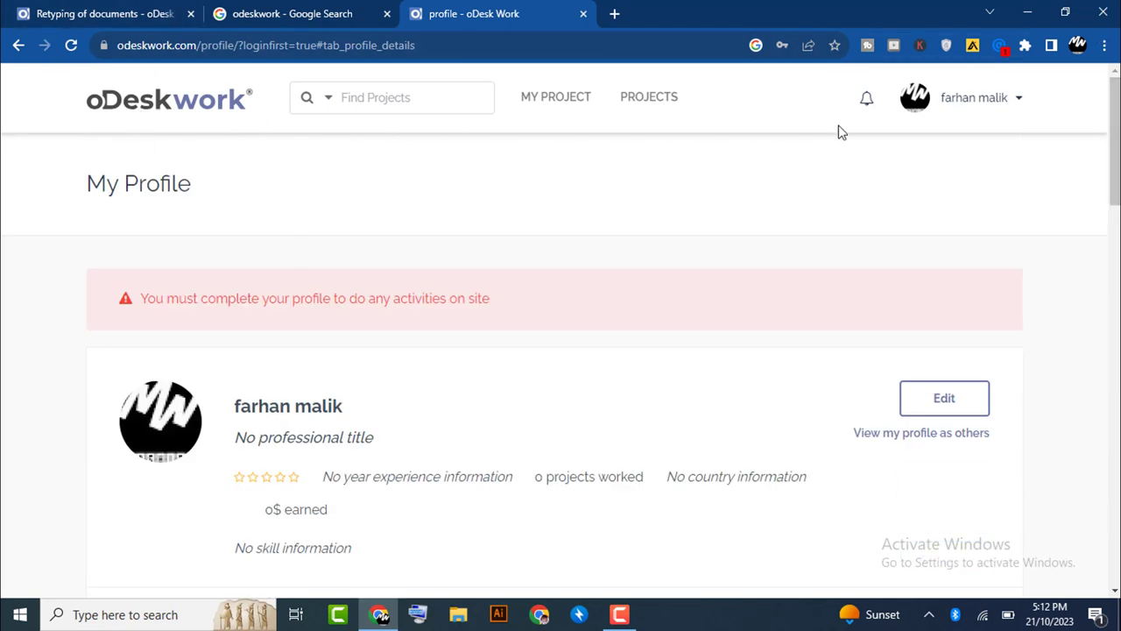
- Go to MY PROFILE from the account menu, then open MY PROJECT's empty Current Projects
click(920, 105)
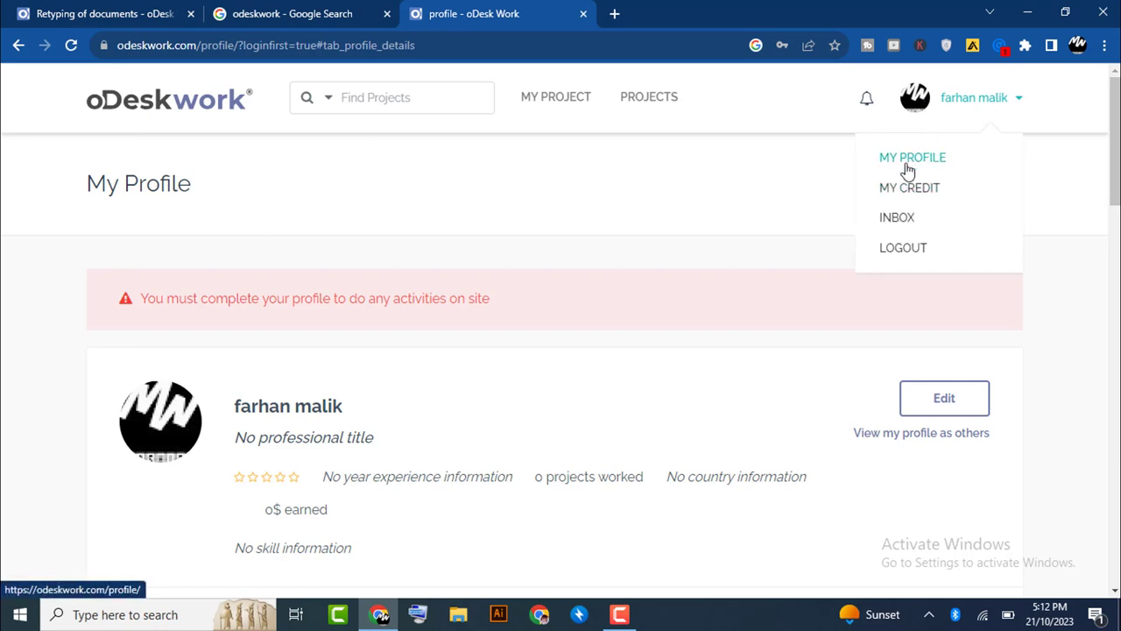
click(940, 101)
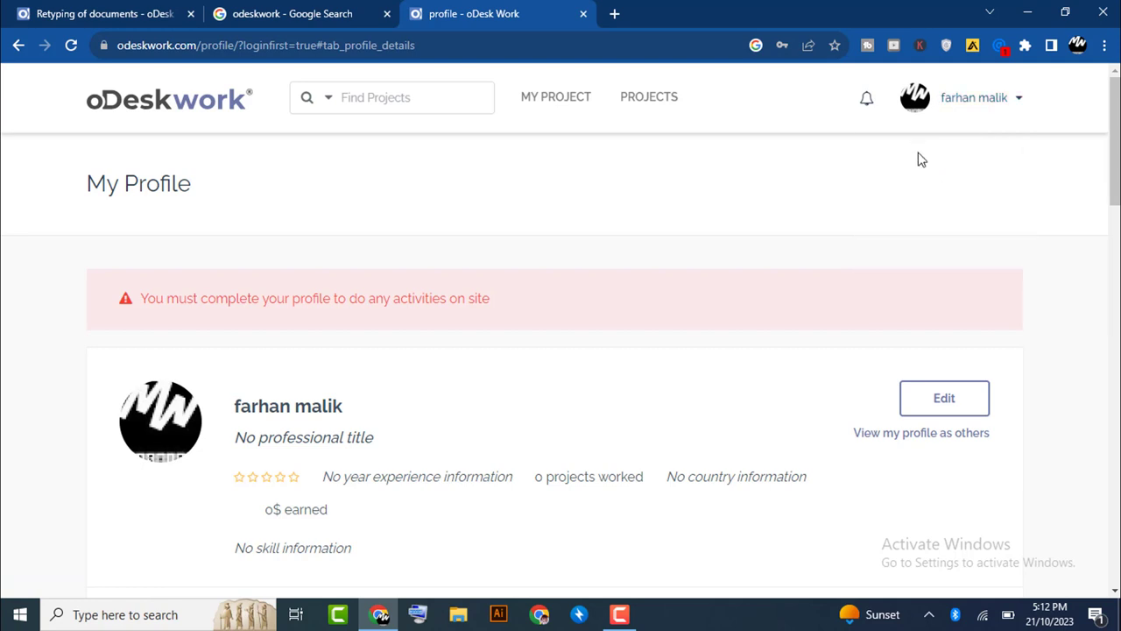
click(920, 116)
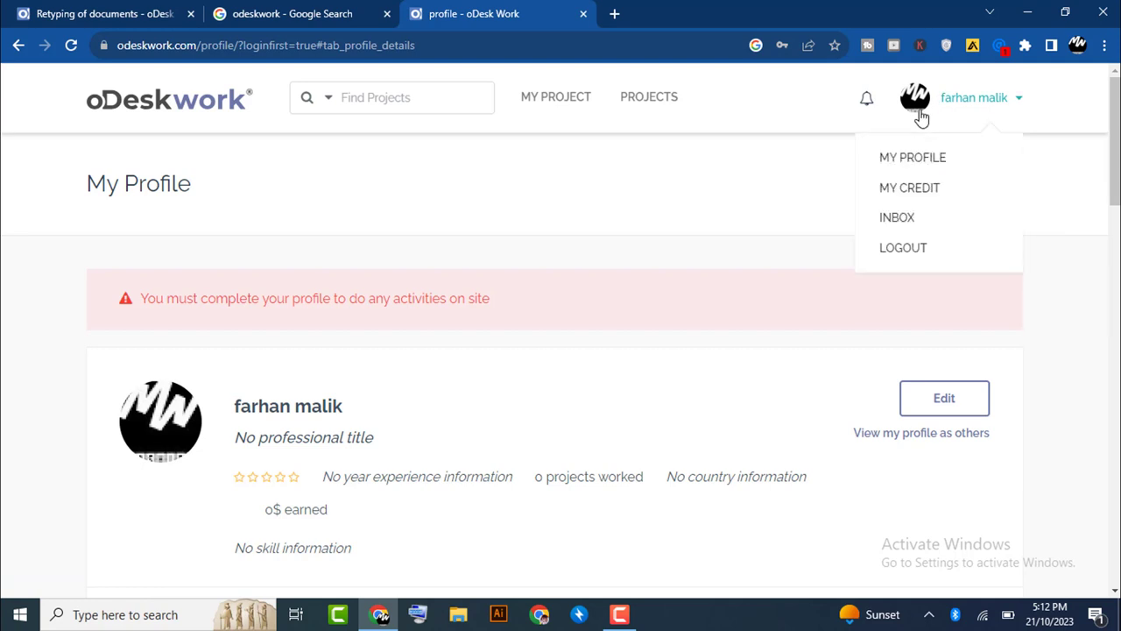
click(927, 166)
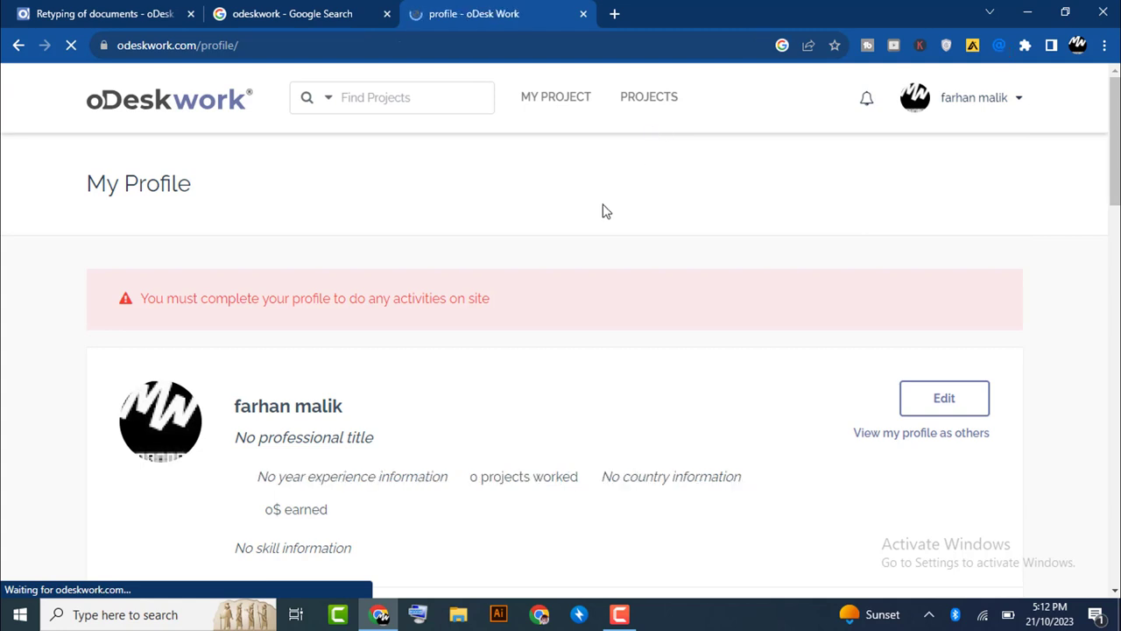
drag(1116, 185, 1118, 156)
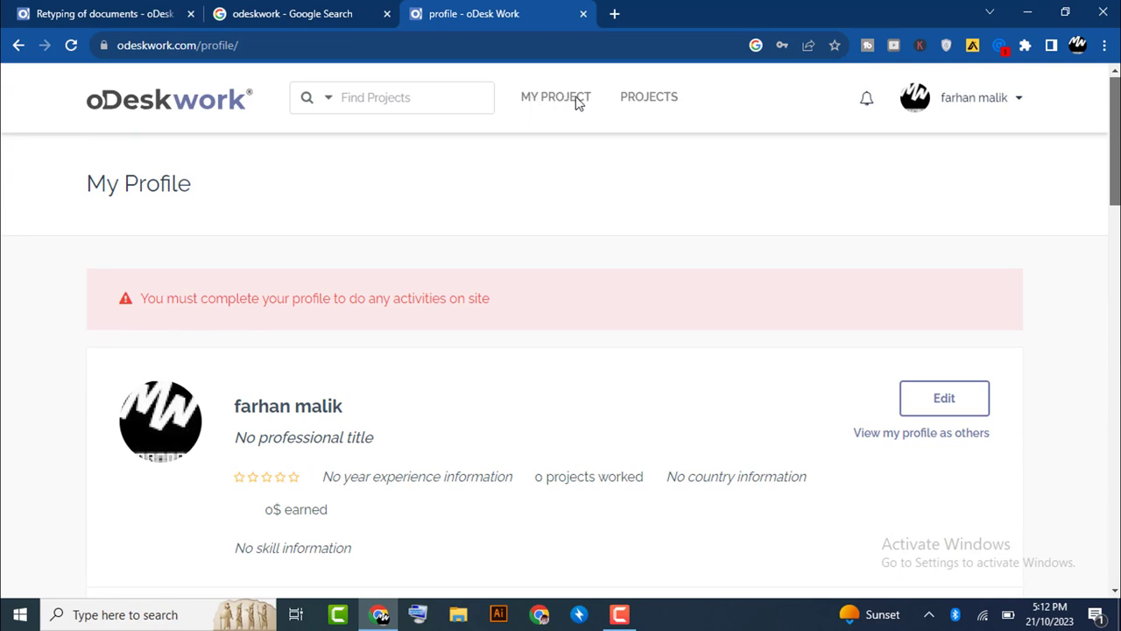
click(675, 101)
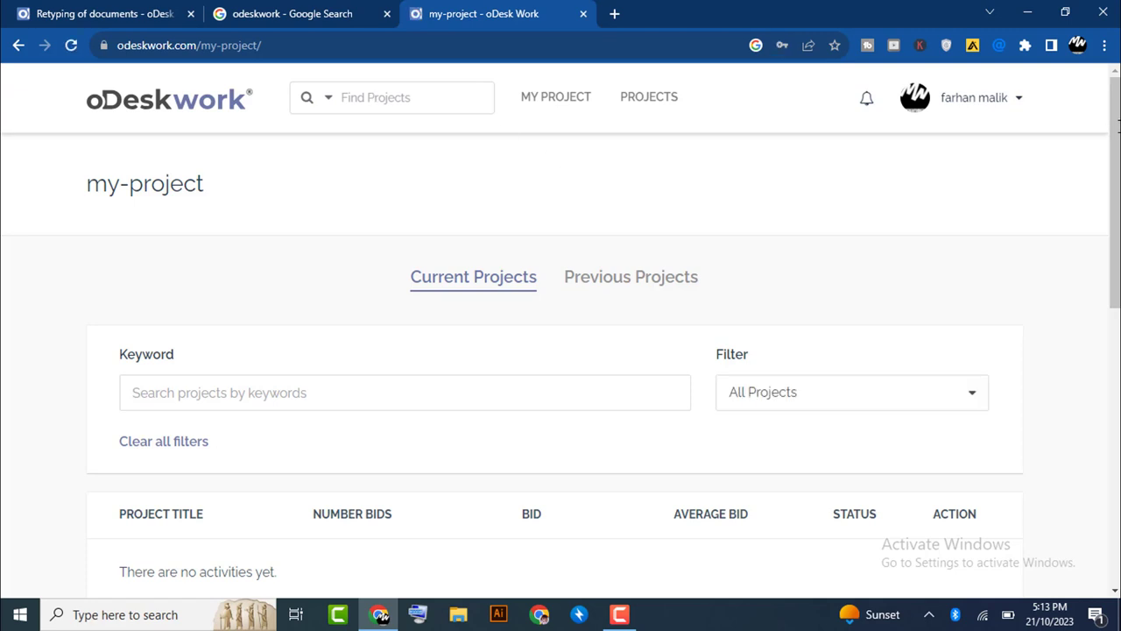
- Try the Keyword field on my projects, then switch to PROJECTS showing 10 available projects
scroll(561, 365, down, 2)
scroll(561, 366, up, 1)
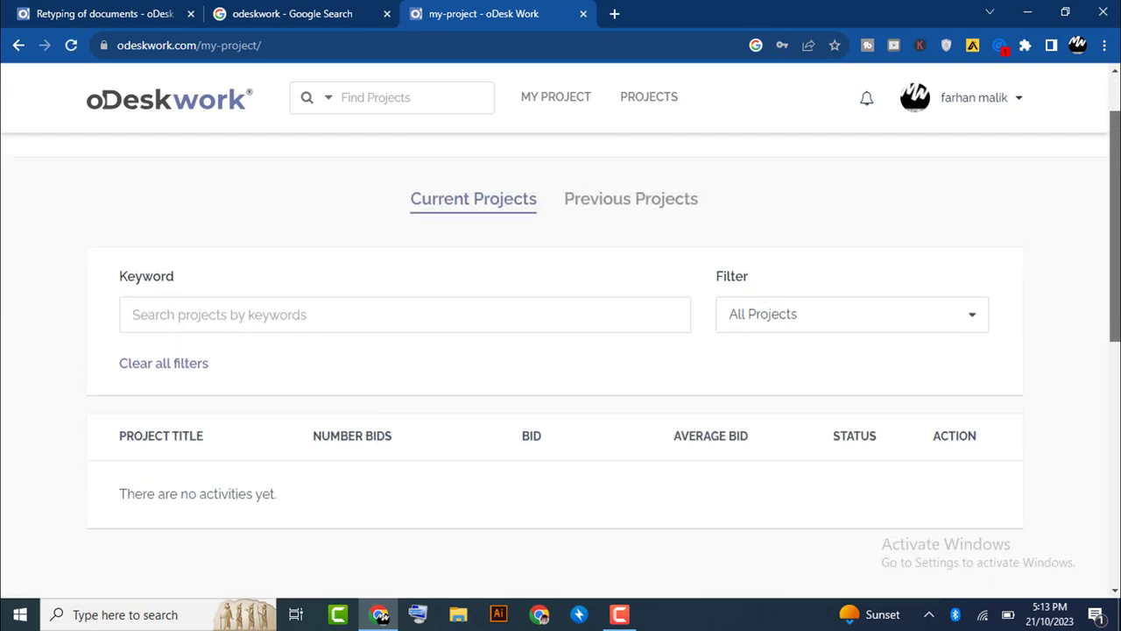
click(250, 320)
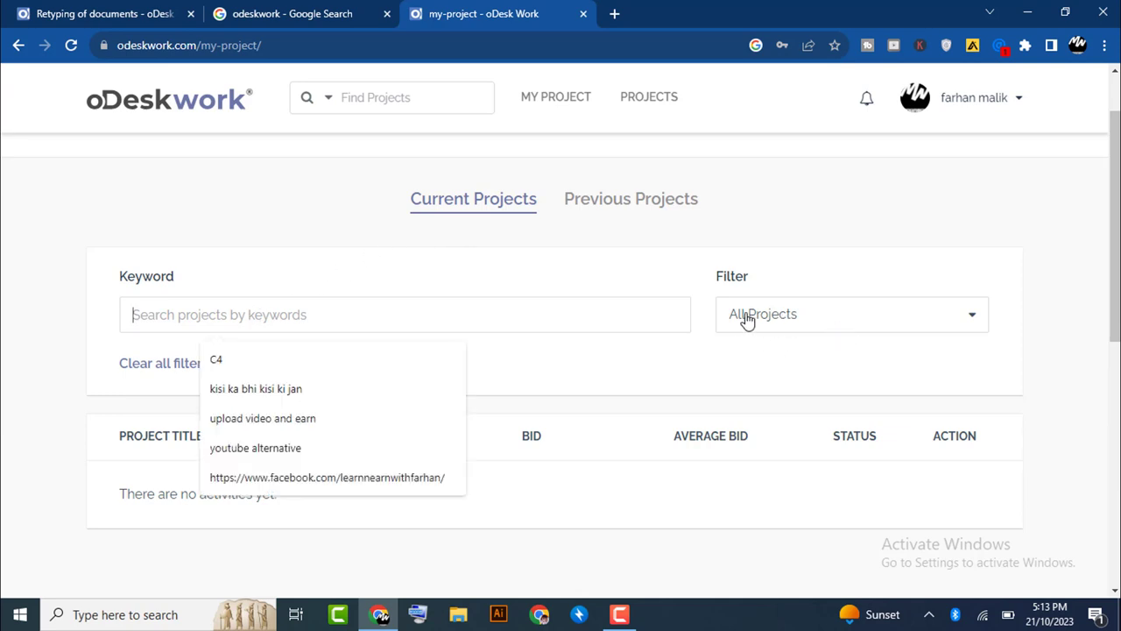
click(709, 538)
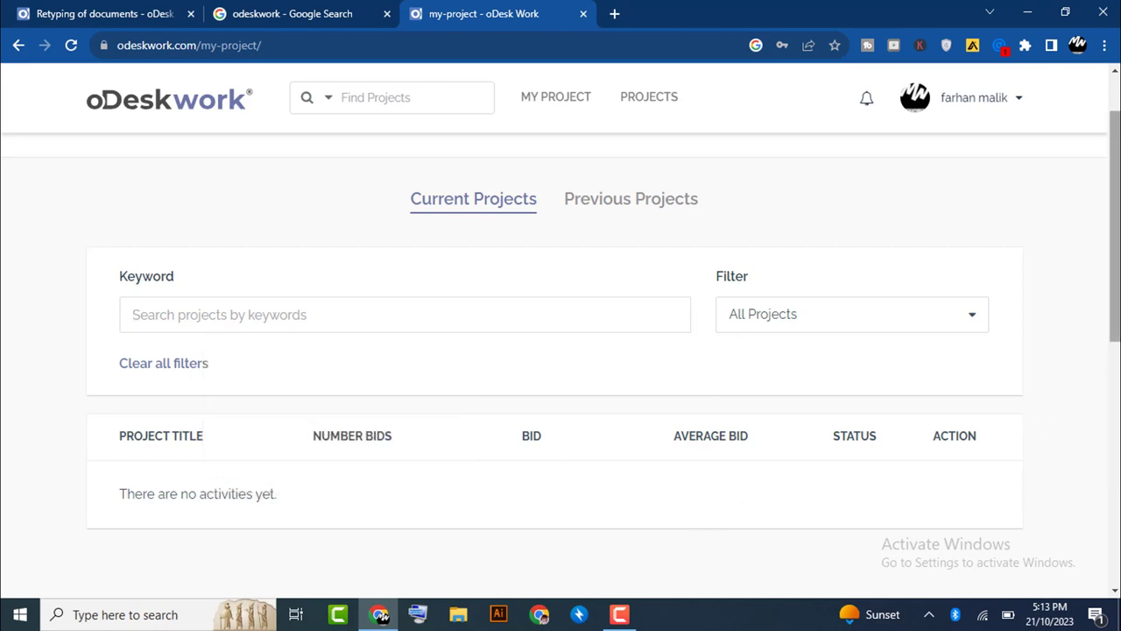
click(647, 99)
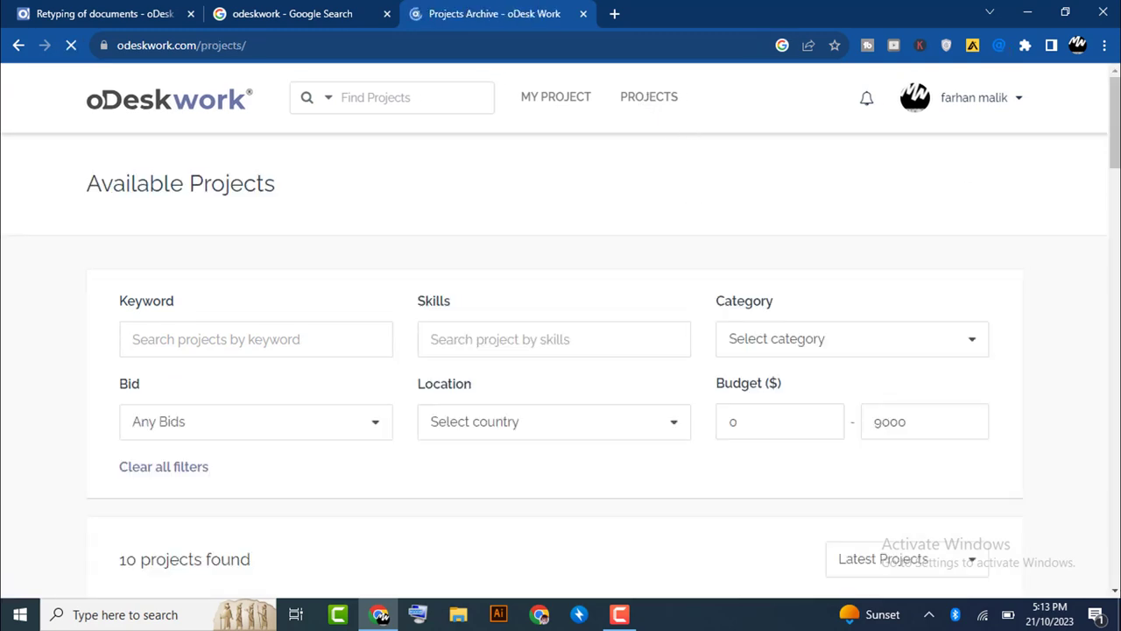
- Scroll the Available Projects list and open 'Retype/ MSWord to PDF' with its 100.00$ budget
scroll(688, 194, down, 4)
scroll(561, 364, down, 4)
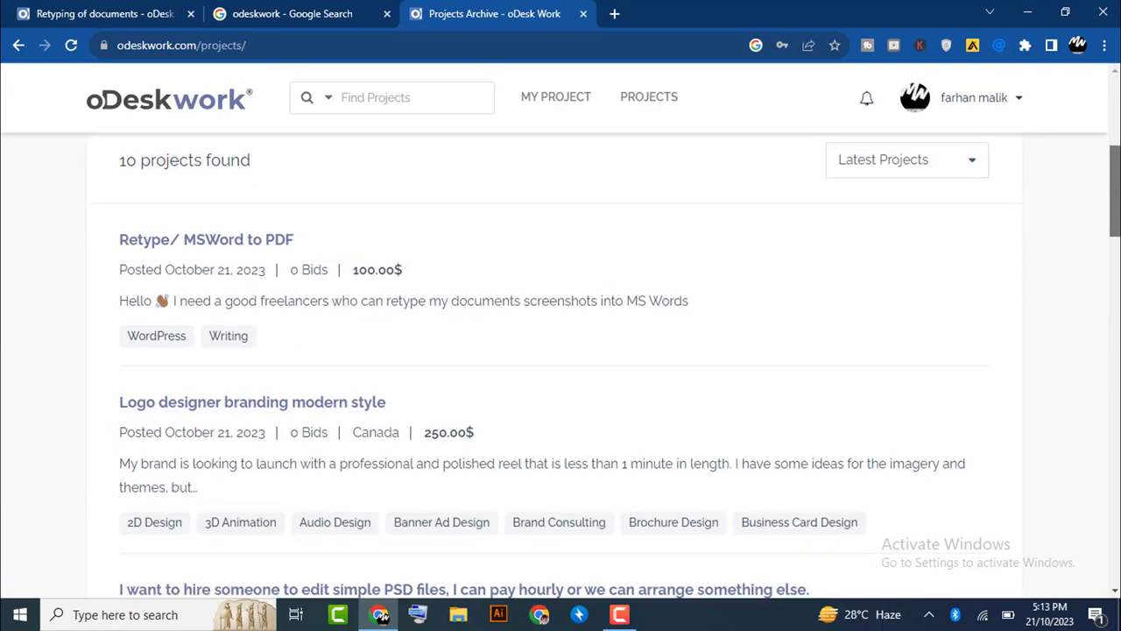
scroll(561, 364, up, 1)
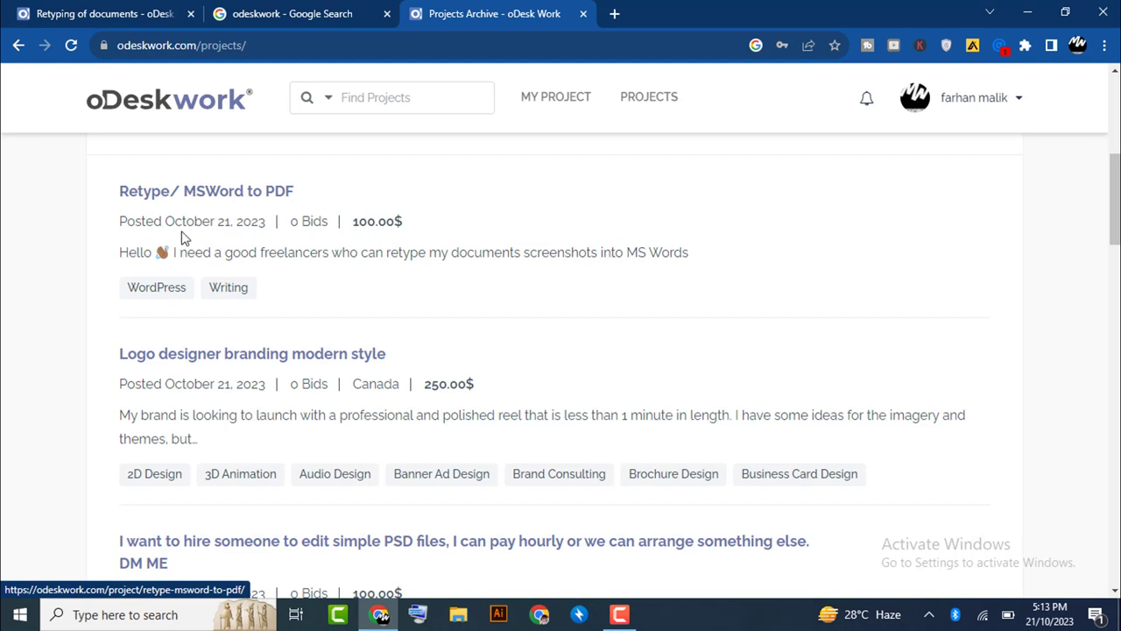
click(179, 202)
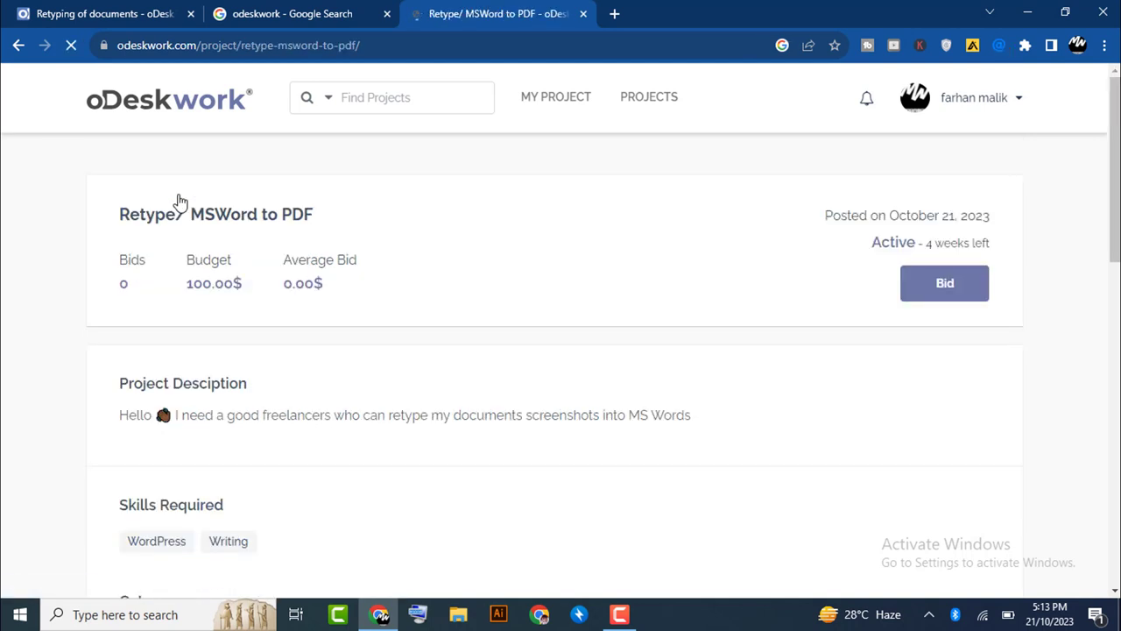
- Bid on 'Retype/ MSWord to PDF' and choose Update in the prompt to reach My Profile
click(939, 293)
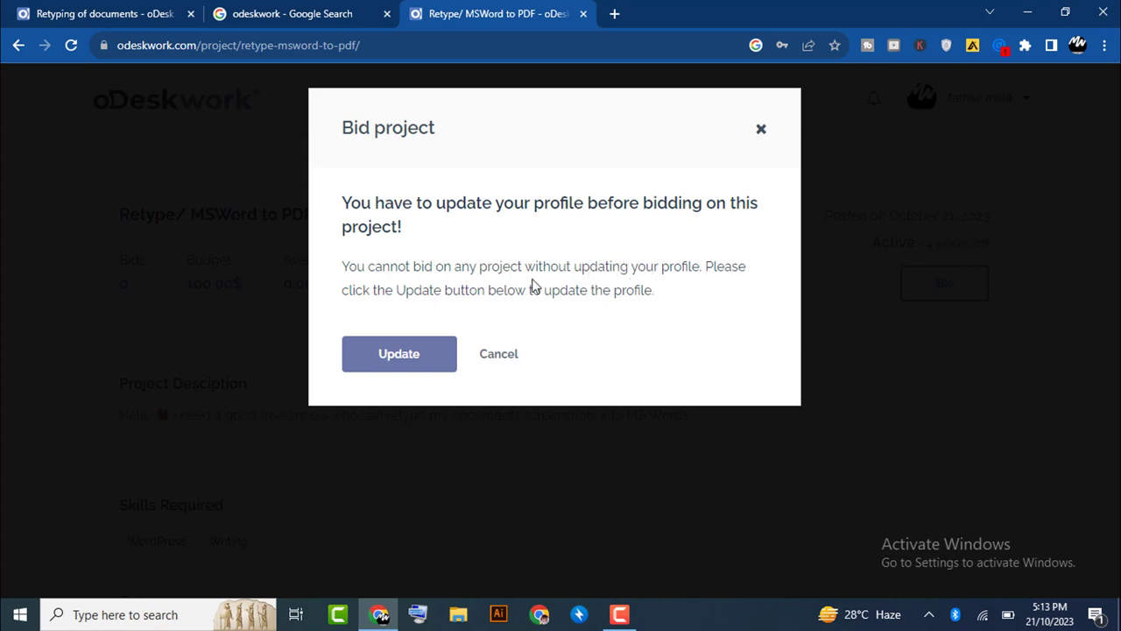
click(437, 363)
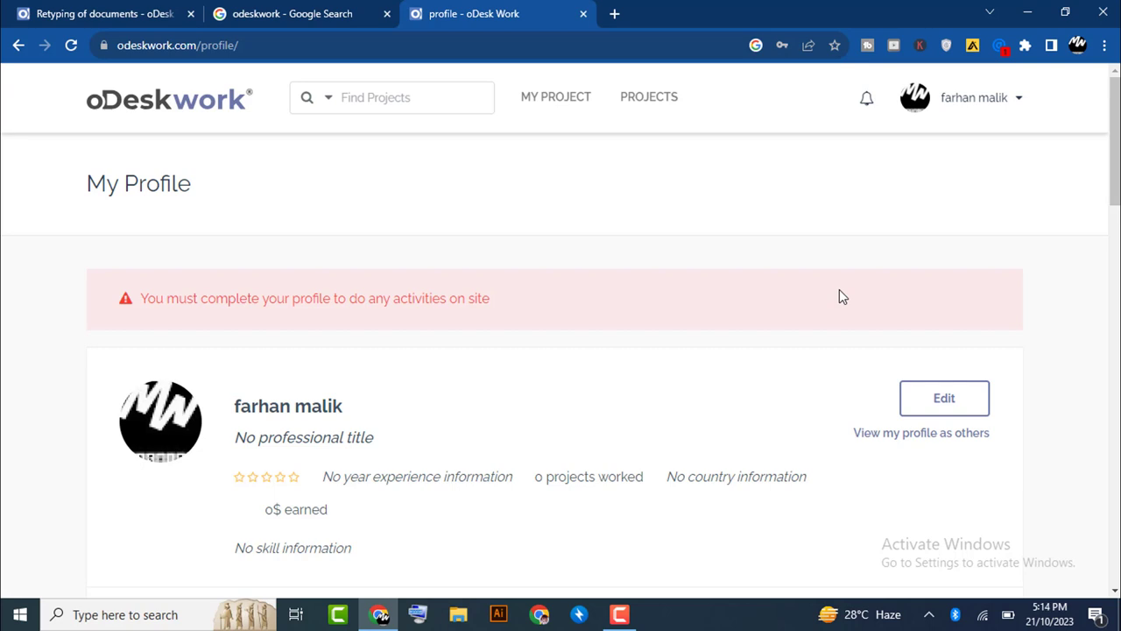
- Go to My Credit and review the 0.00$ balances, Top-up Credits and Credit Withdrawal sections
click(998, 103)
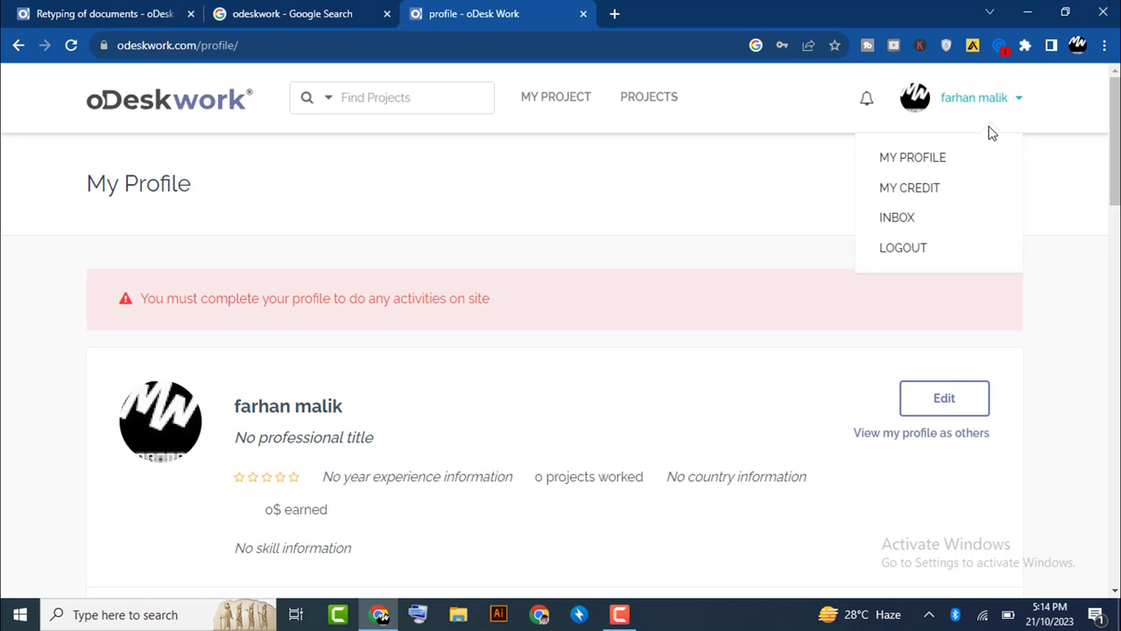
click(921, 195)
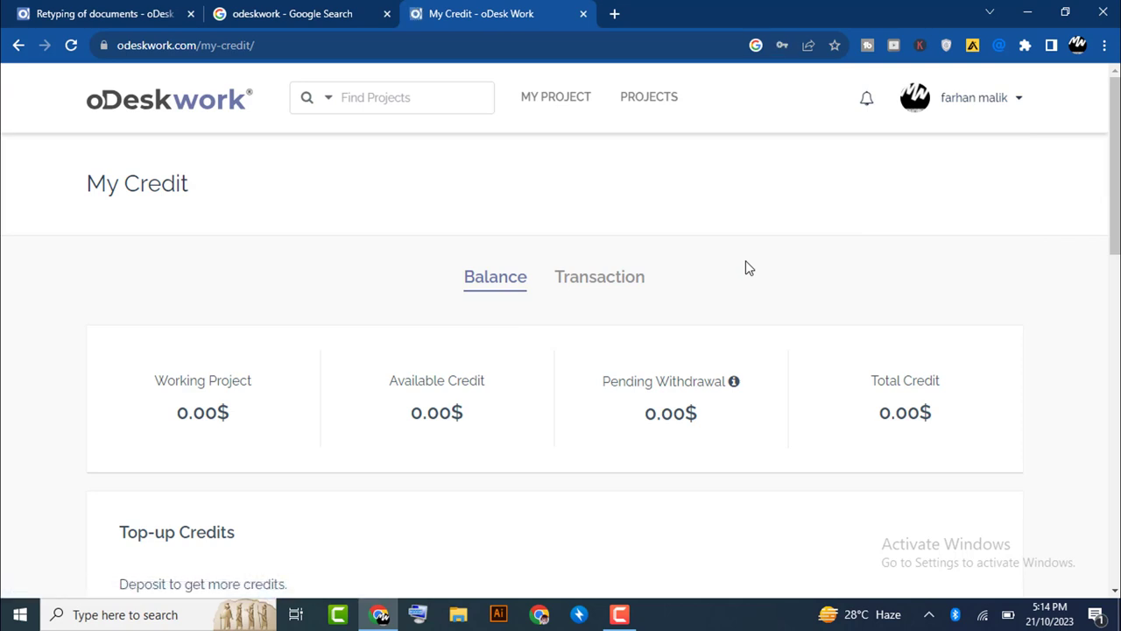
scroll(560, 361, down, 3)
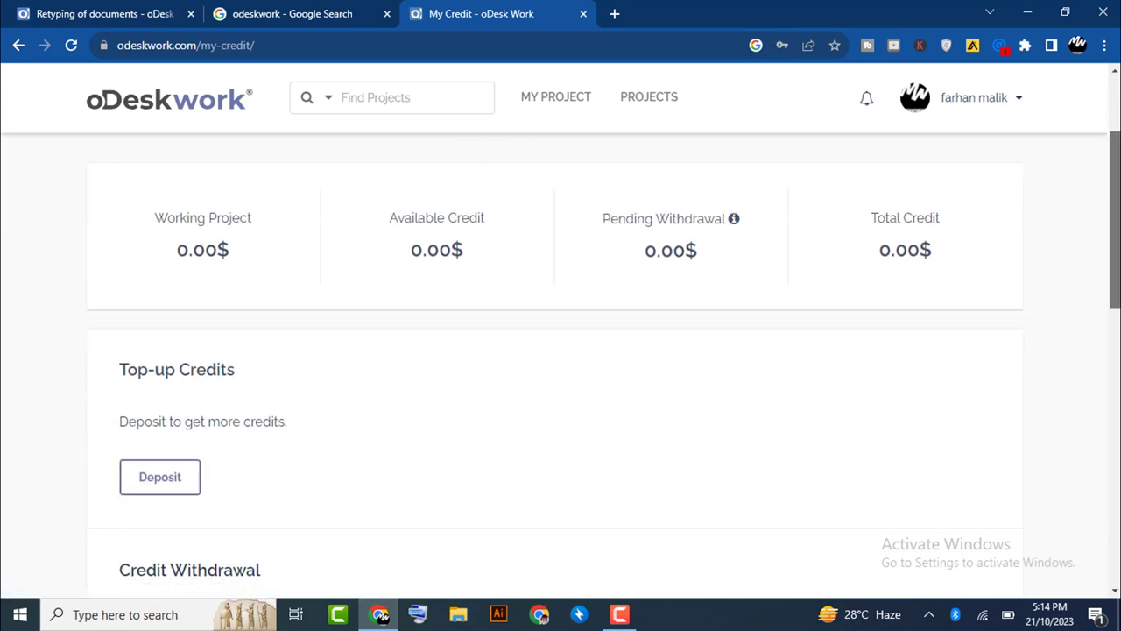
scroll(560, 361, down, 2)
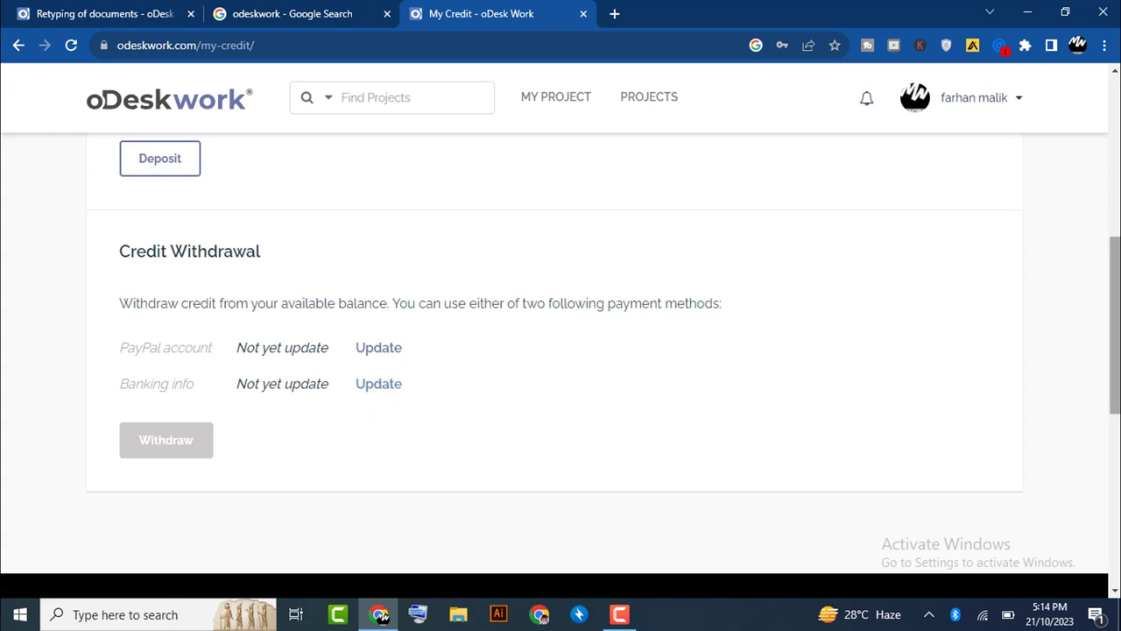
drag(1105, 372, 1103, 218)
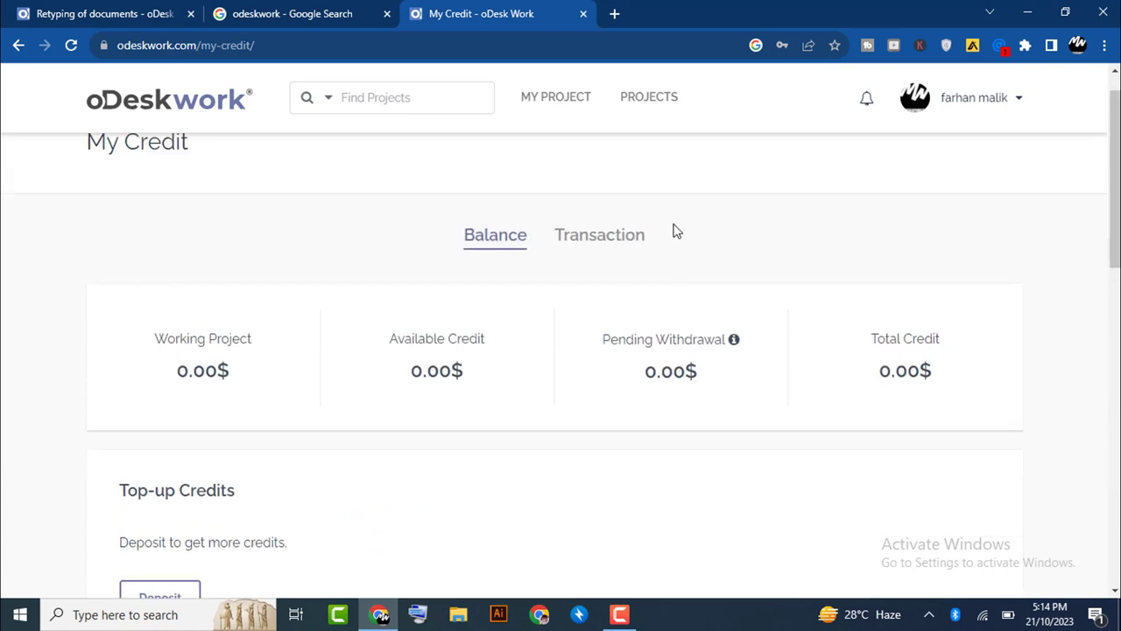
- Show the Transaction tab, which lists no transactions under All type and All status
click(621, 239)
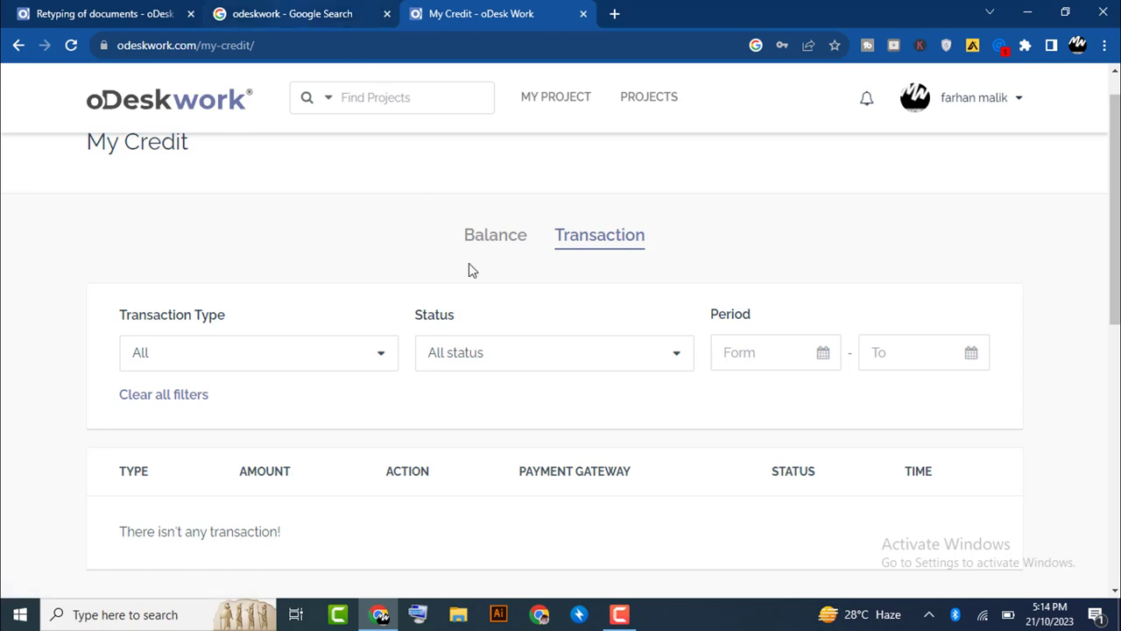
scroll(1114, 210, up, 1)
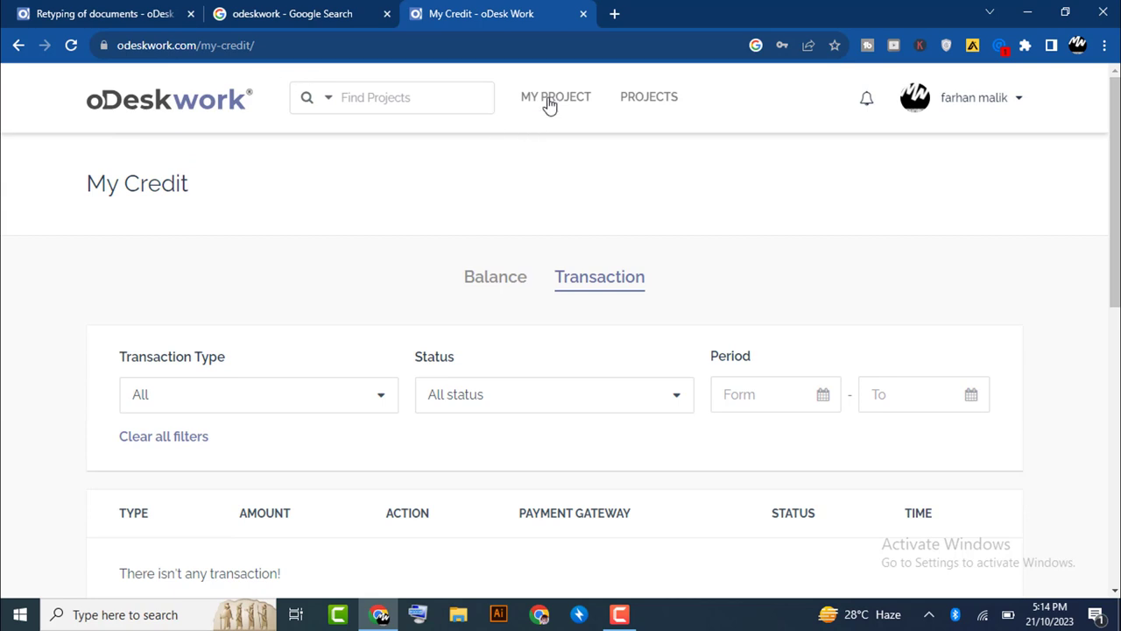
- Go to My Profile and start editing the profile details
click(928, 114)
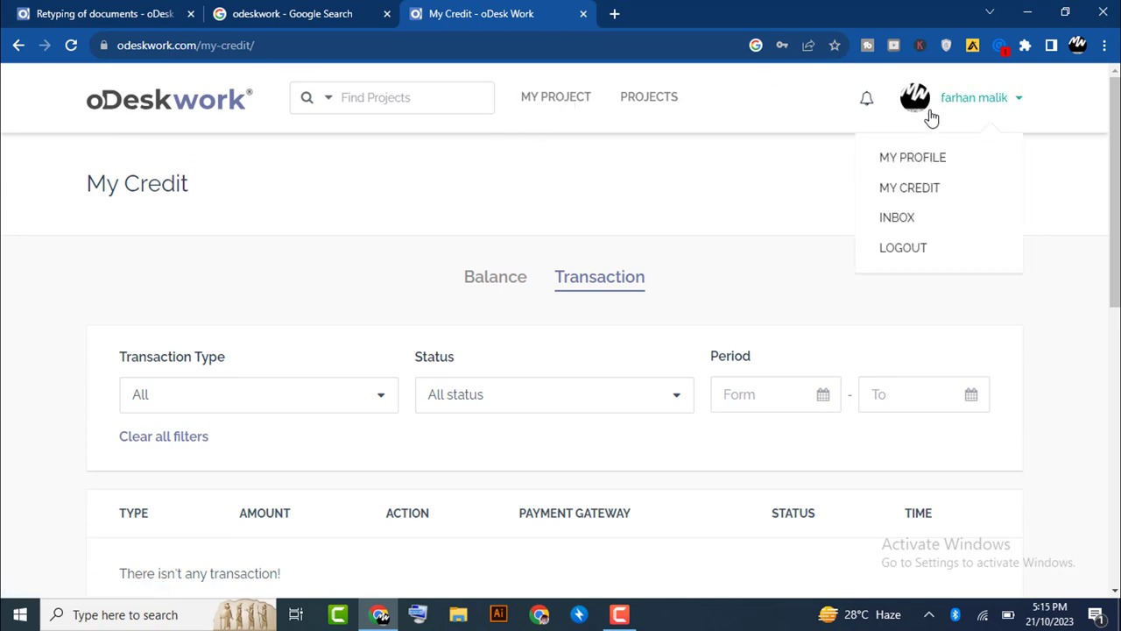
click(927, 159)
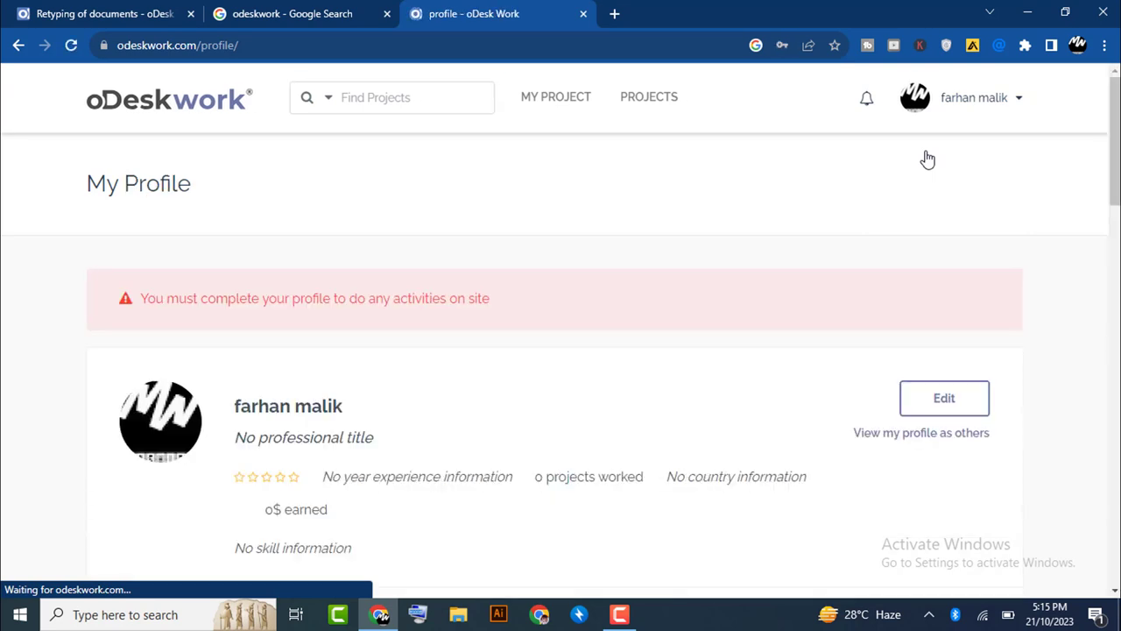
scroll(644, 354, down, 2)
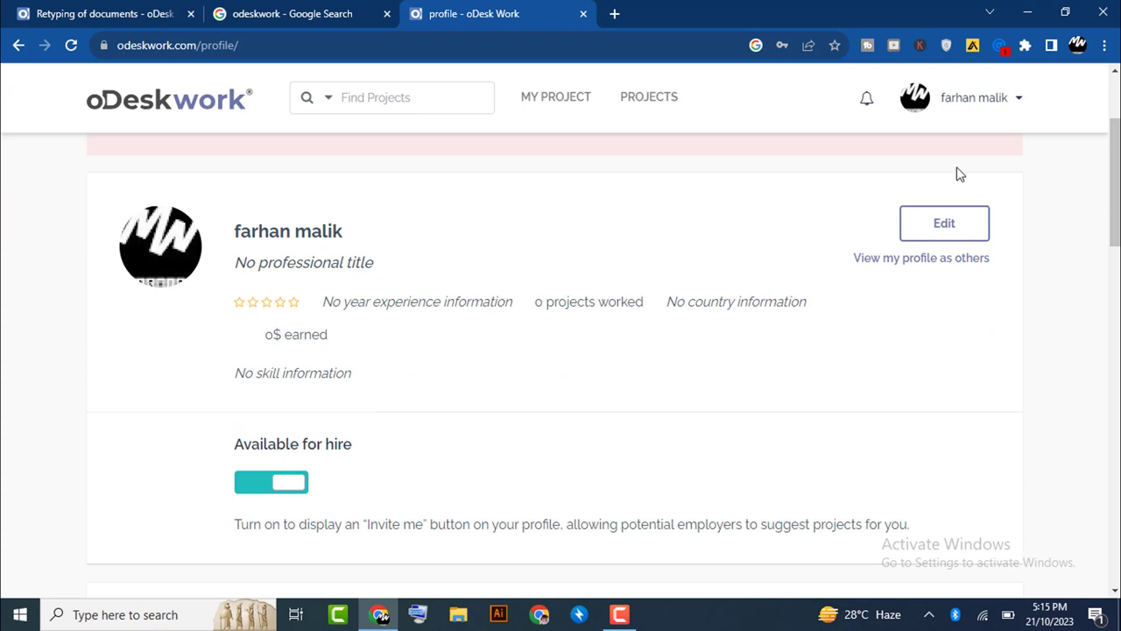
click(944, 225)
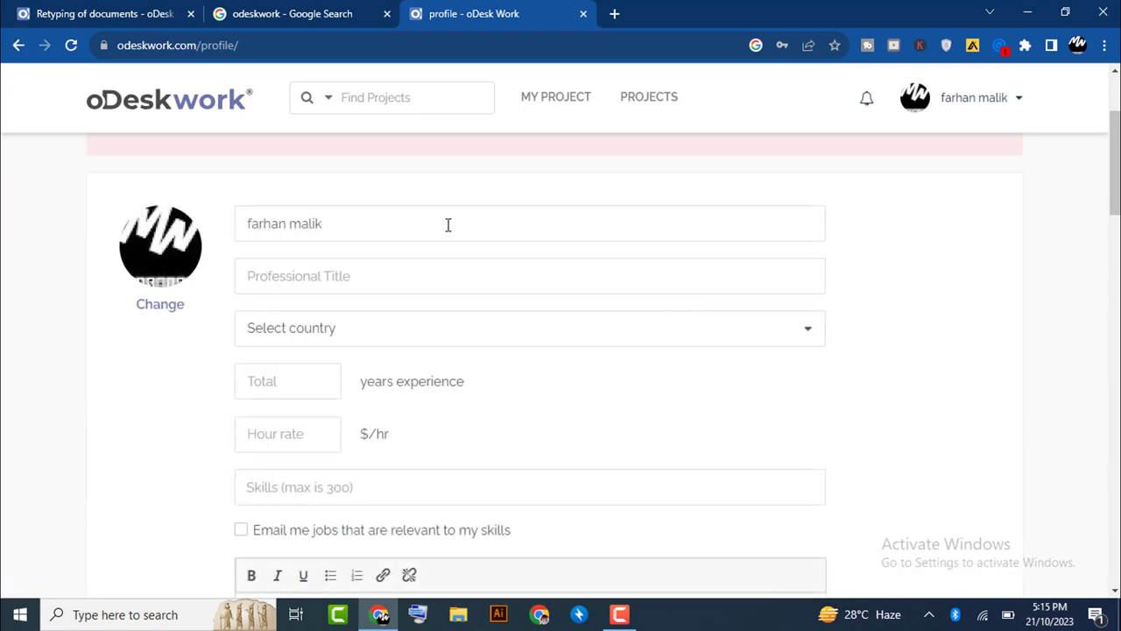
- Search the country list for 'in' and select India
click(445, 331)
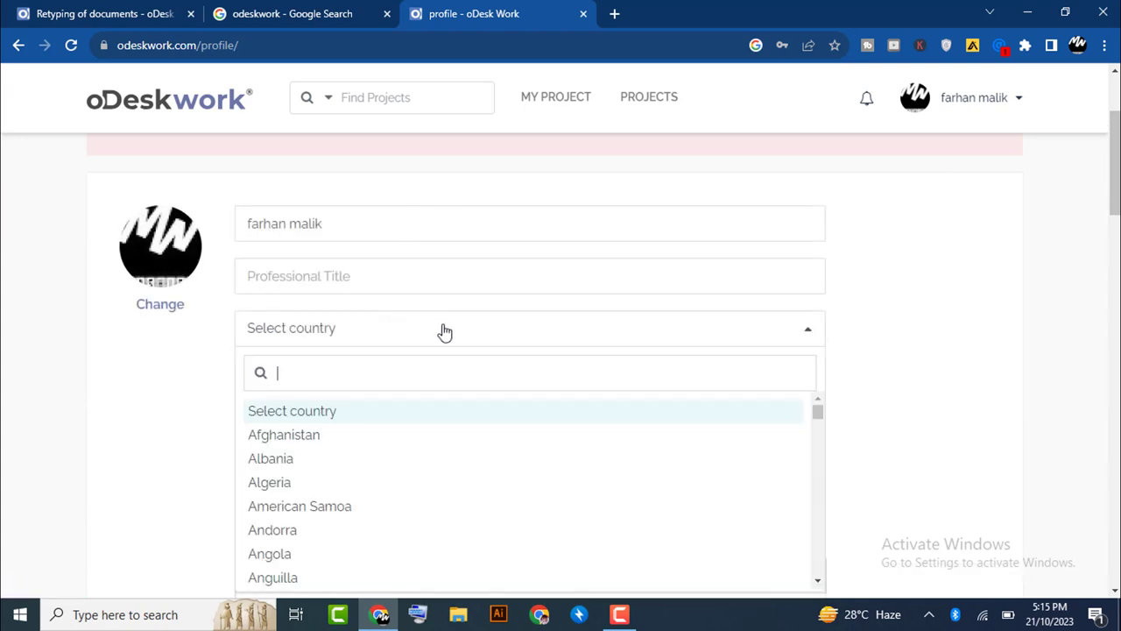
text(p)
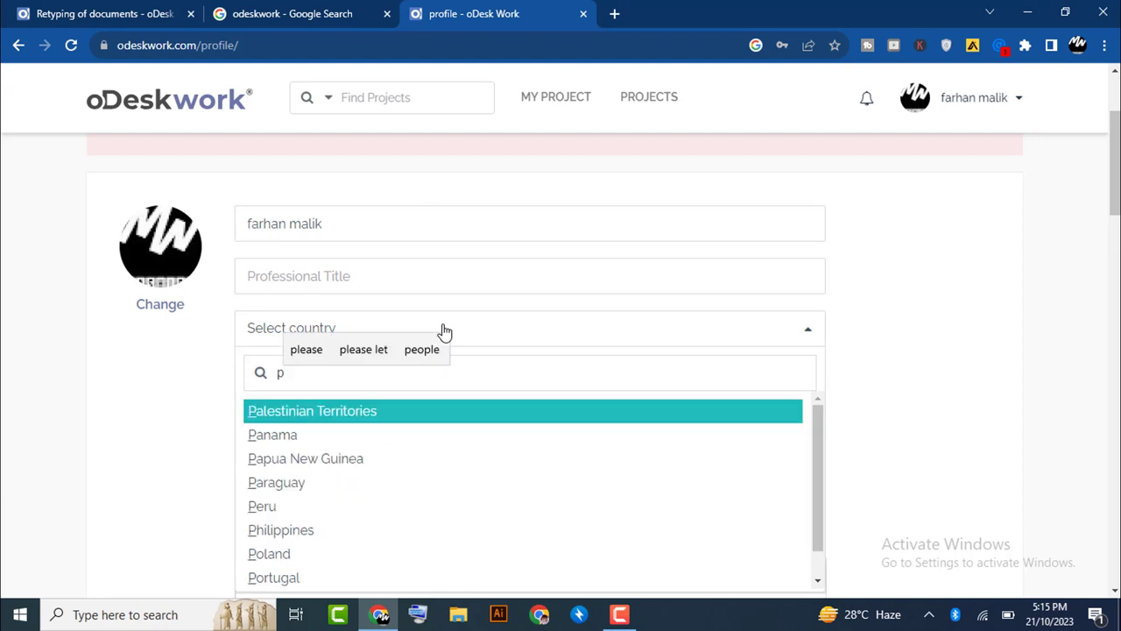
text(a)
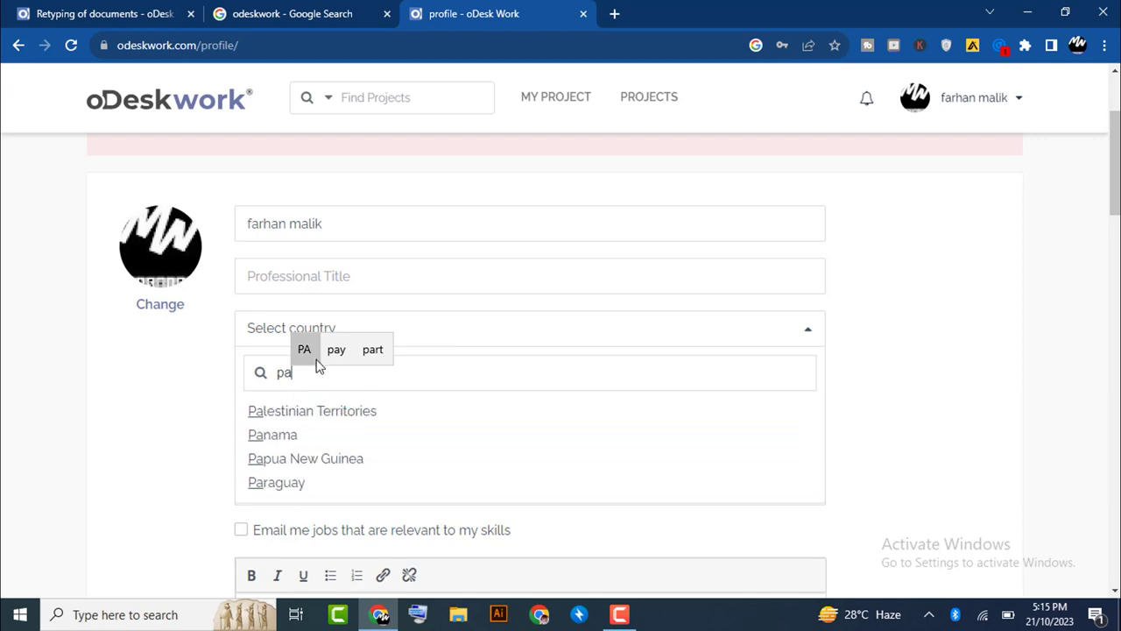
key(BackSpace)
key(BackSpace)
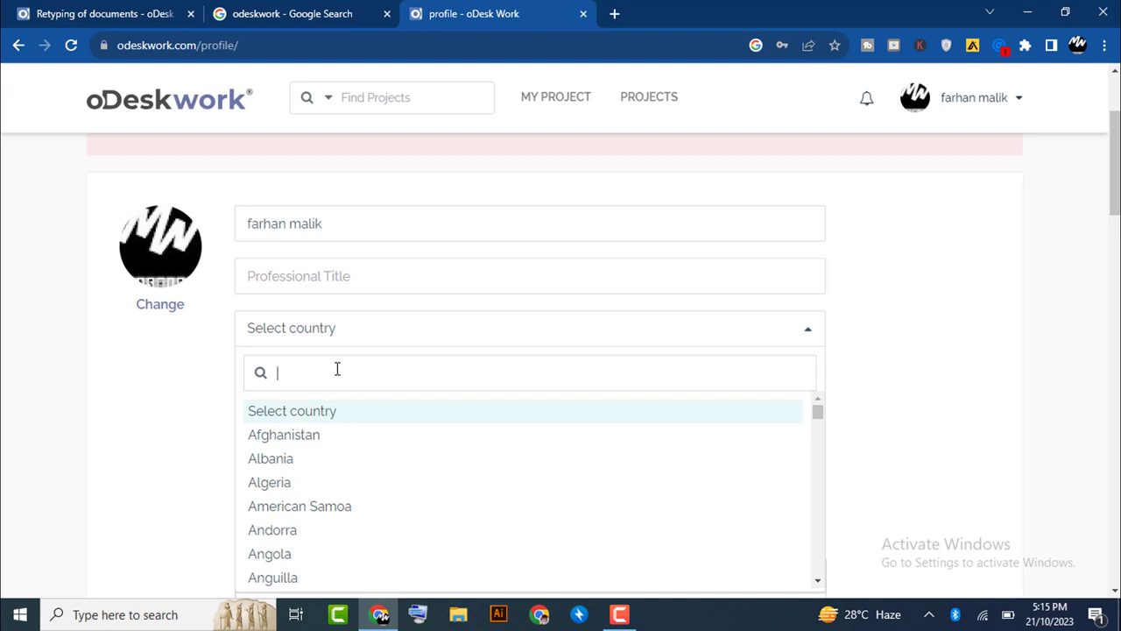
text(in)
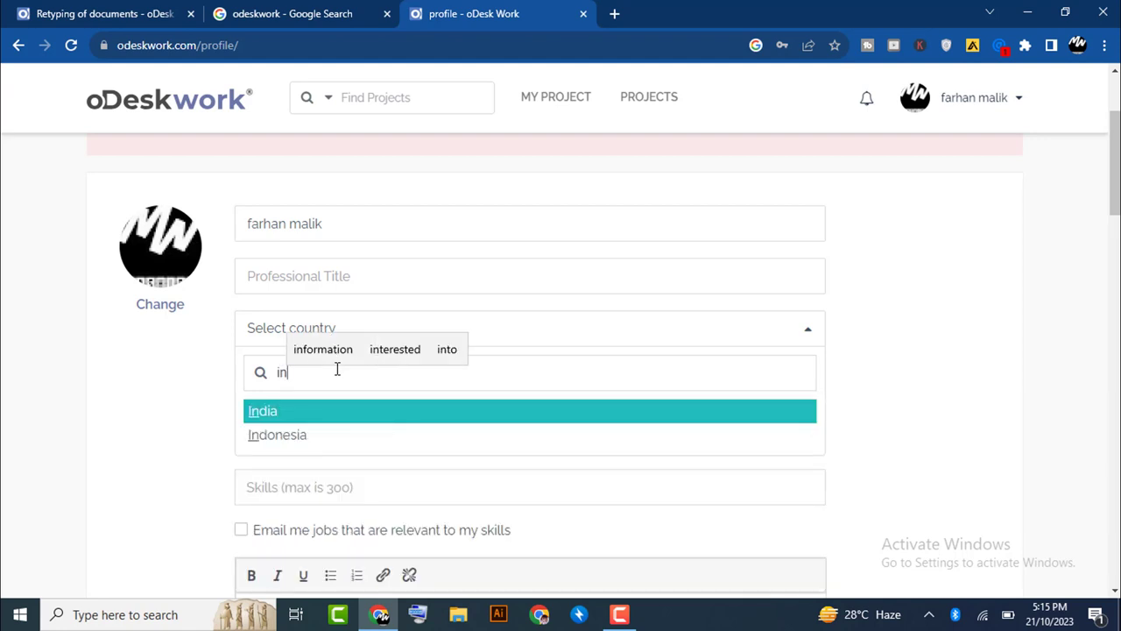
click(298, 411)
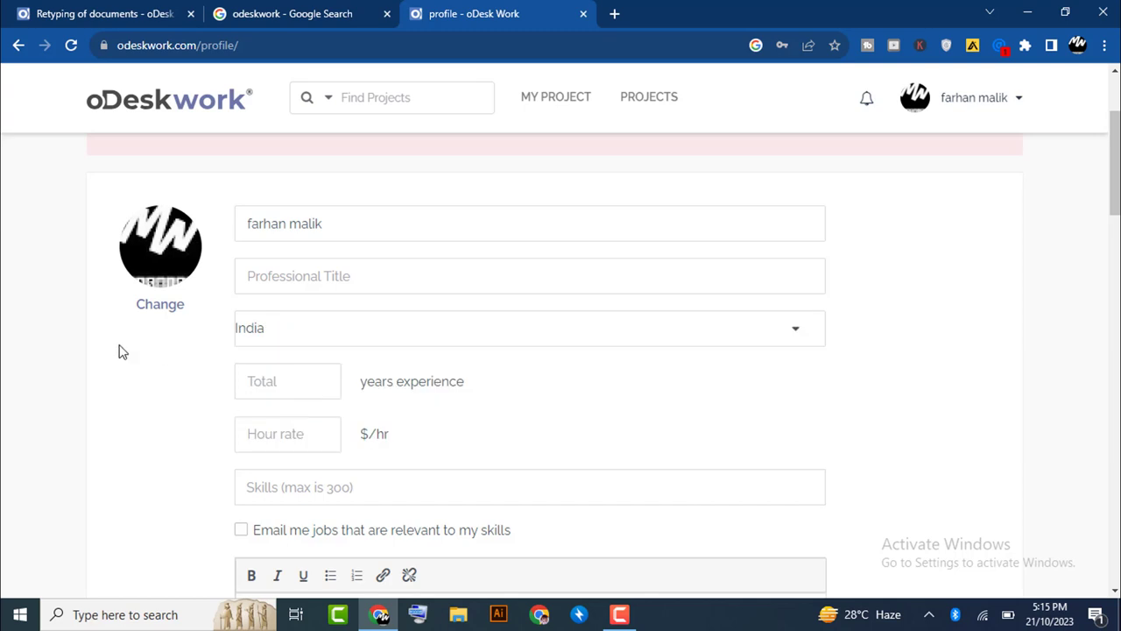